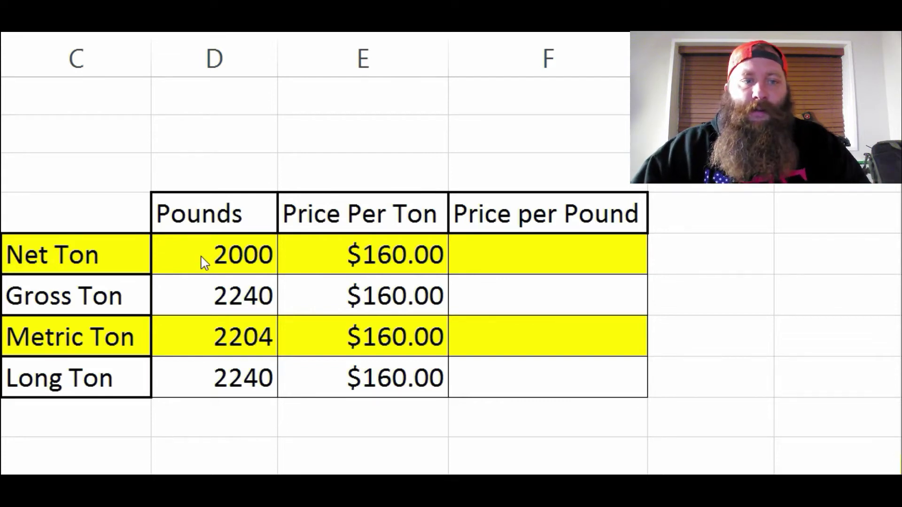
Step: Review the pounds in a net, gross, metric and long ton, and the net ton's price per ton
{"action": "left_click", "coordinate": [90, 261]}
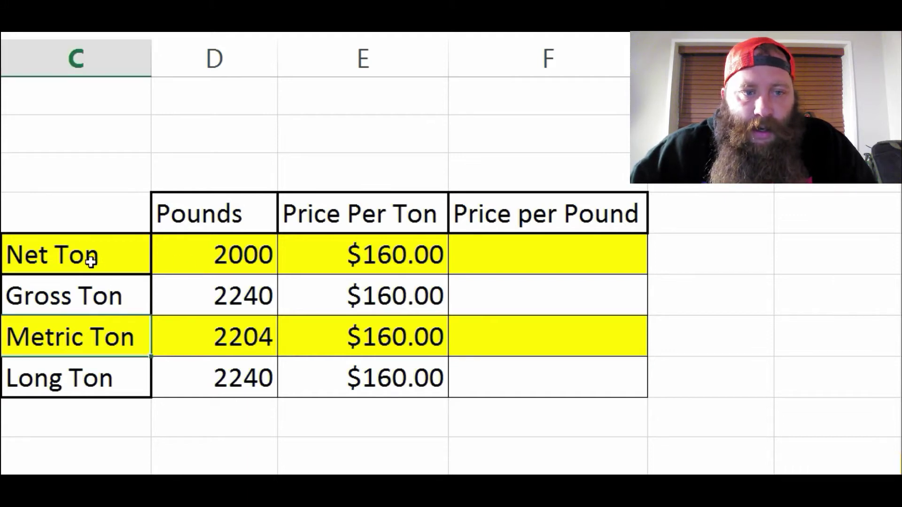
{"action": "left_click", "coordinate": [212, 266]}
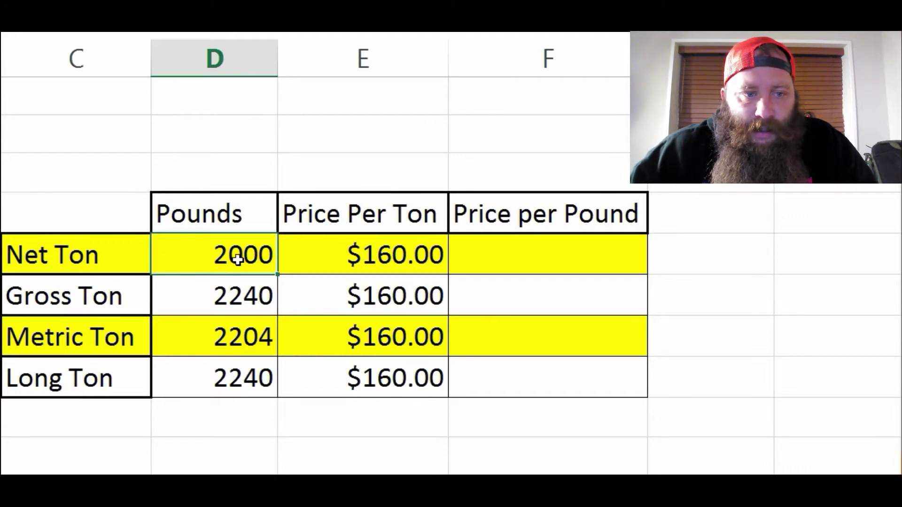
{"action": "left_click", "coordinate": [109, 303]}
{"action": "left_click", "coordinate": [242, 301]}
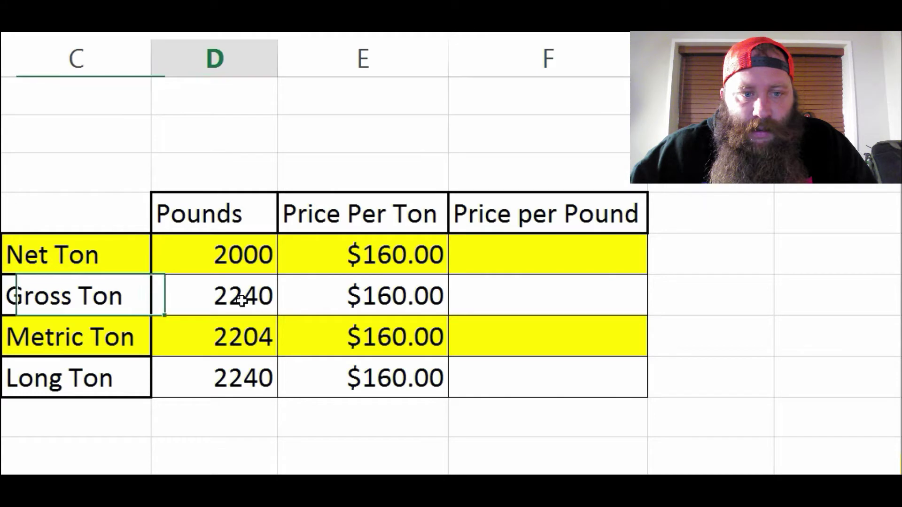
{"action": "left_click", "coordinate": [127, 344]}
{"action": "left_click", "coordinate": [209, 334]}
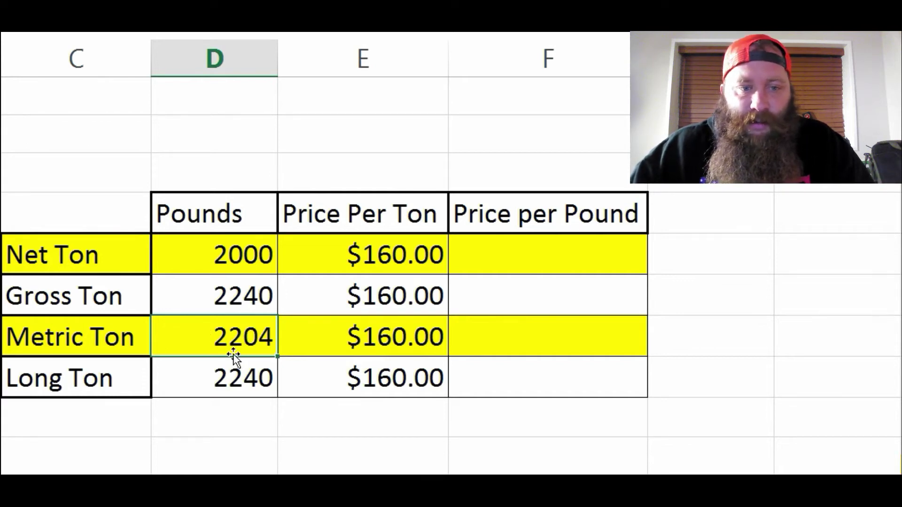
{"action": "left_click", "coordinate": [97, 377]}
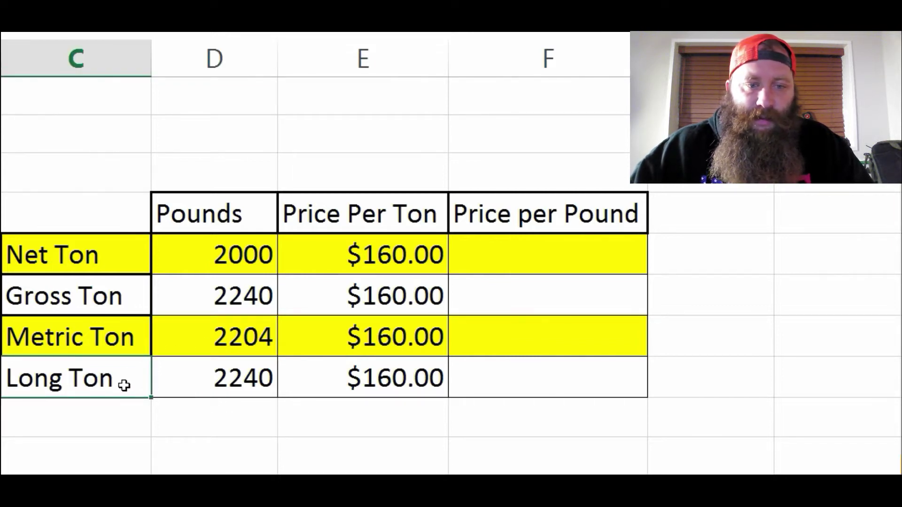
{"action": "left_click", "coordinate": [99, 301]}
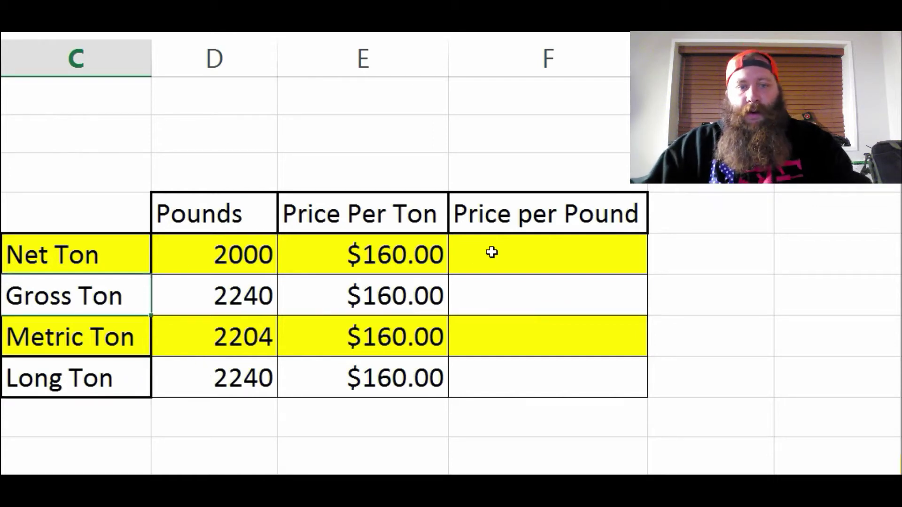
{"action": "left_click", "coordinate": [210, 261]}
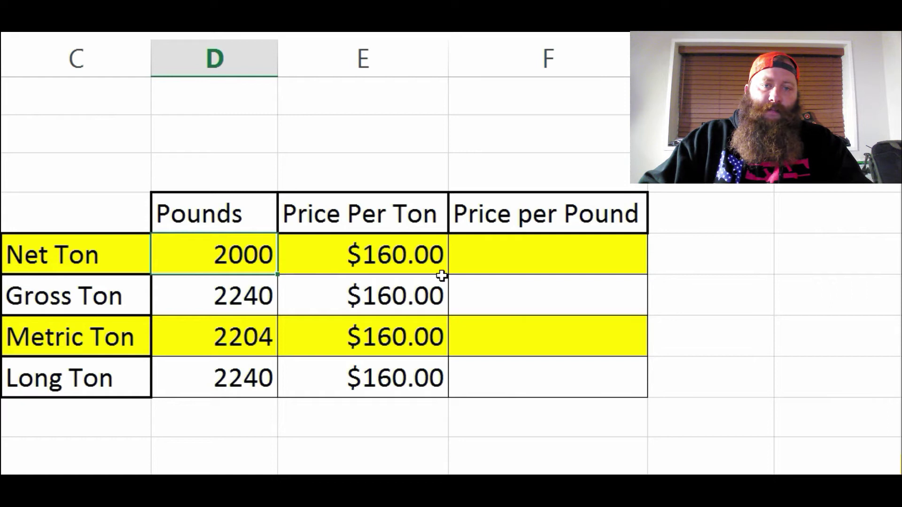
{"action": "left_click", "coordinate": [411, 256]}
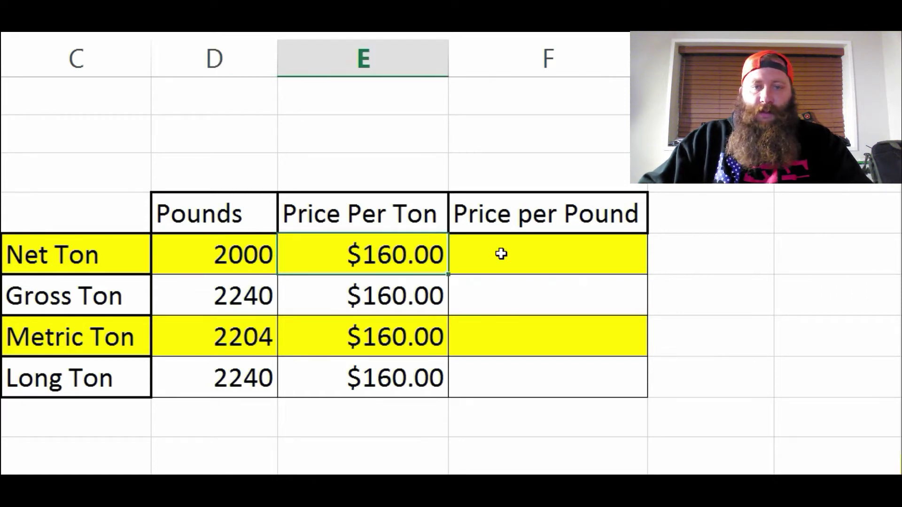
Step: Enter the formula =e8/d8 in the Net Ton row's Price per Pound cell to divide price per ton by pounds
{"action": "left_click", "coordinate": [546, 255]}
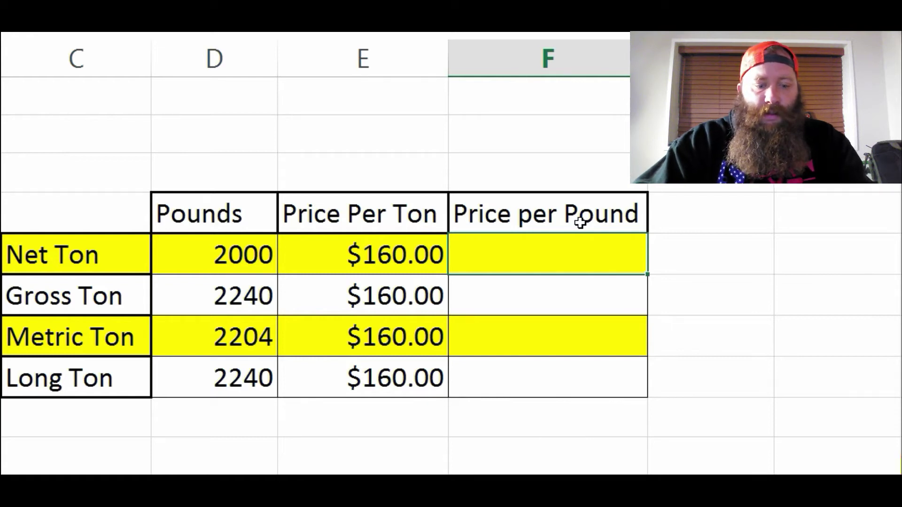
{"action": "type", "text": "e"}
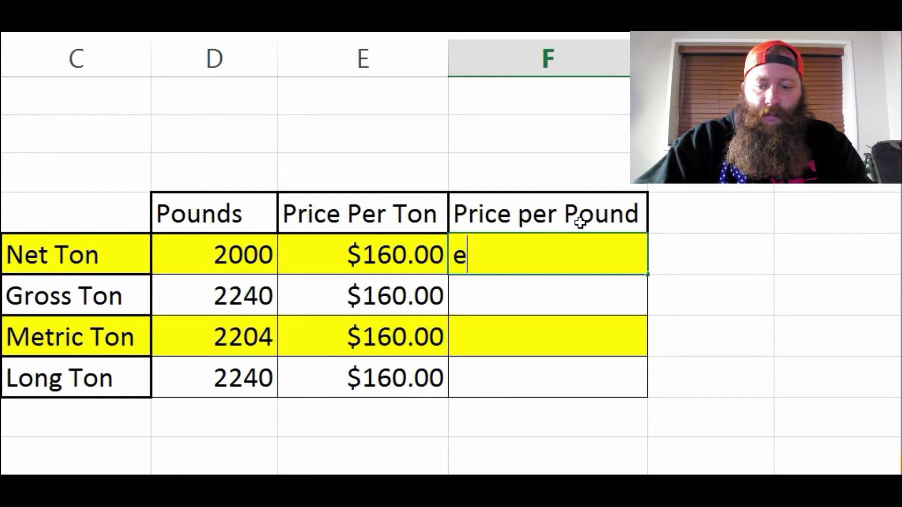
{"action": "key", "text": "BackSpace"}
{"action": "type", "text": "="}
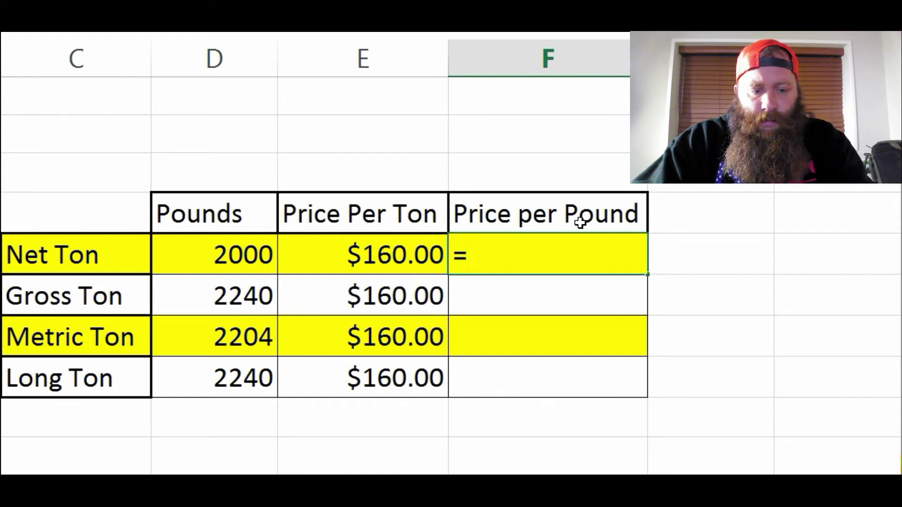
{"action": "type", "text": "e8"}
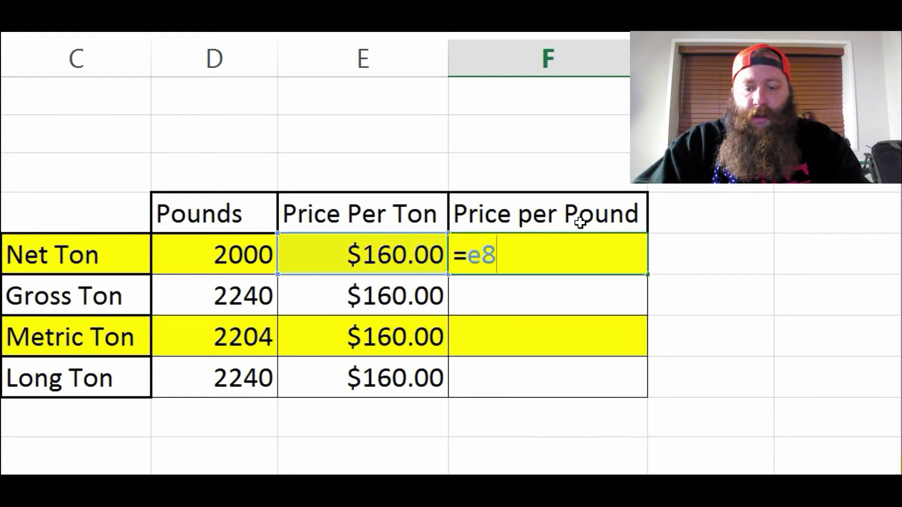
{"action": "type", "text": "/"}
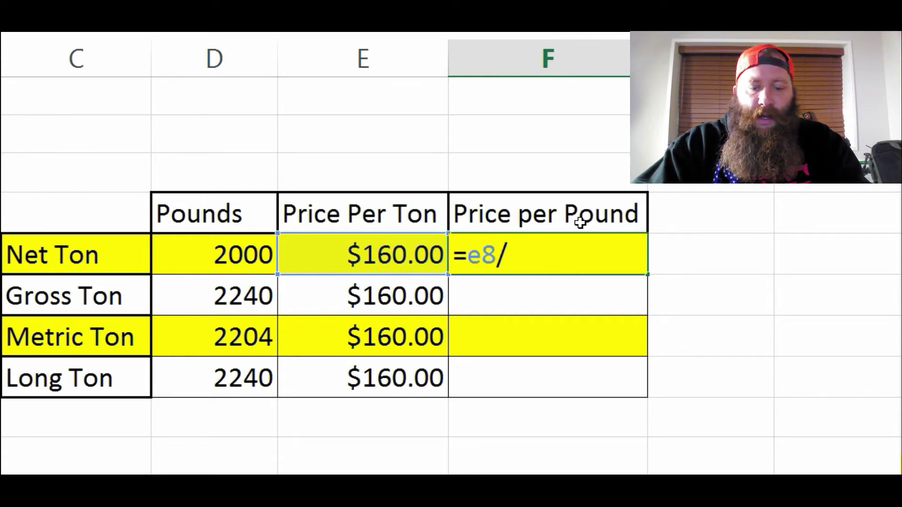
{"action": "type", "text": "d8"}
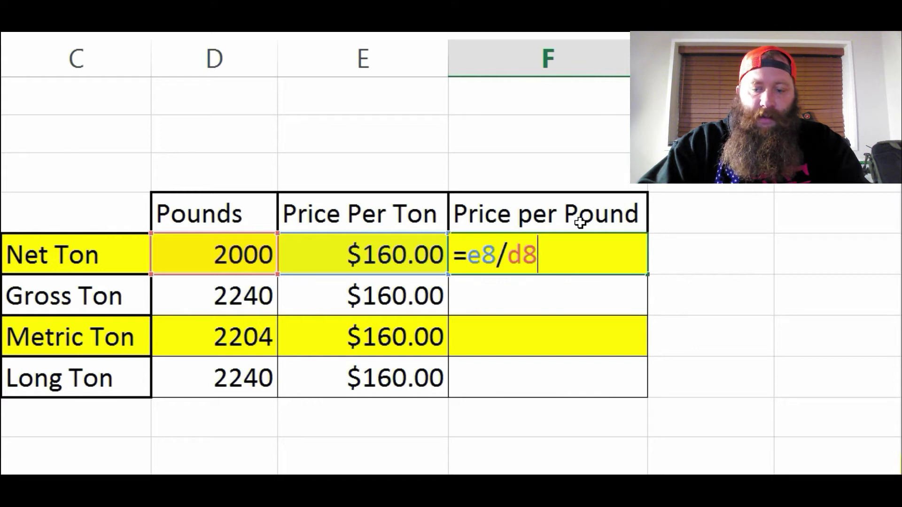
{"action": "key", "text": "Return"}
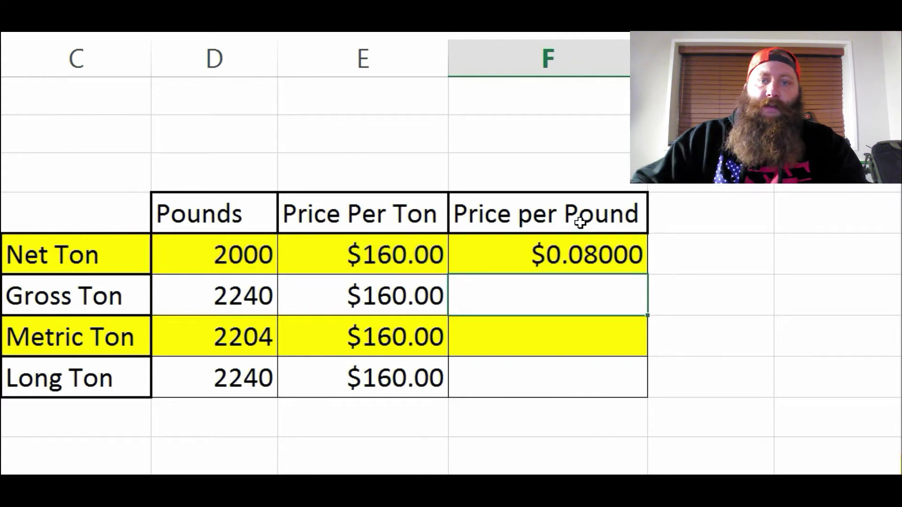
Step: Replace the Net Ton price-per-pound formula with the reversed division =d8/e8
{"action": "left_click", "coordinate": [601, 255]}
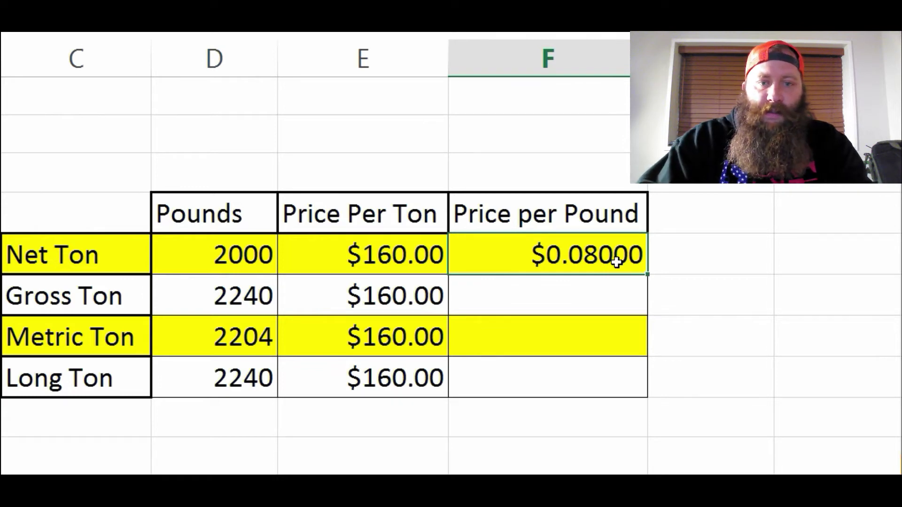
{"action": "type", "text": "=d8"}
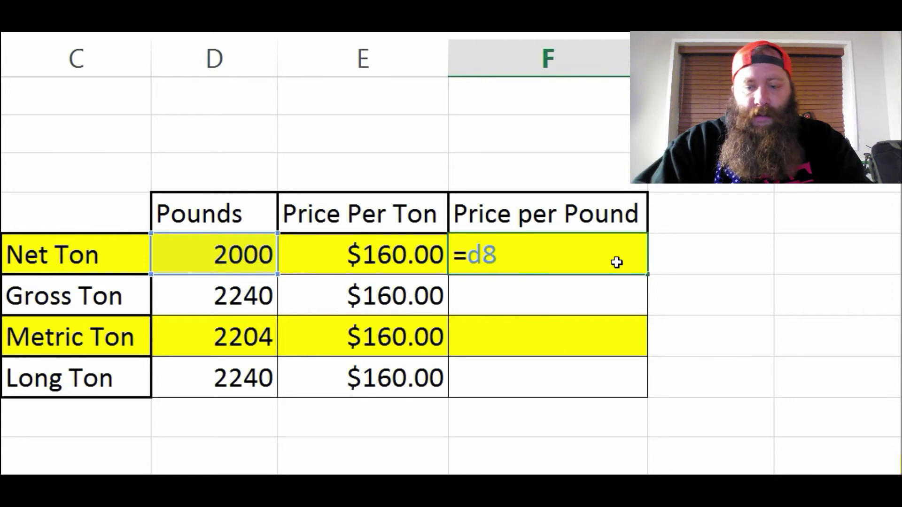
{"action": "type", "text": "/"}
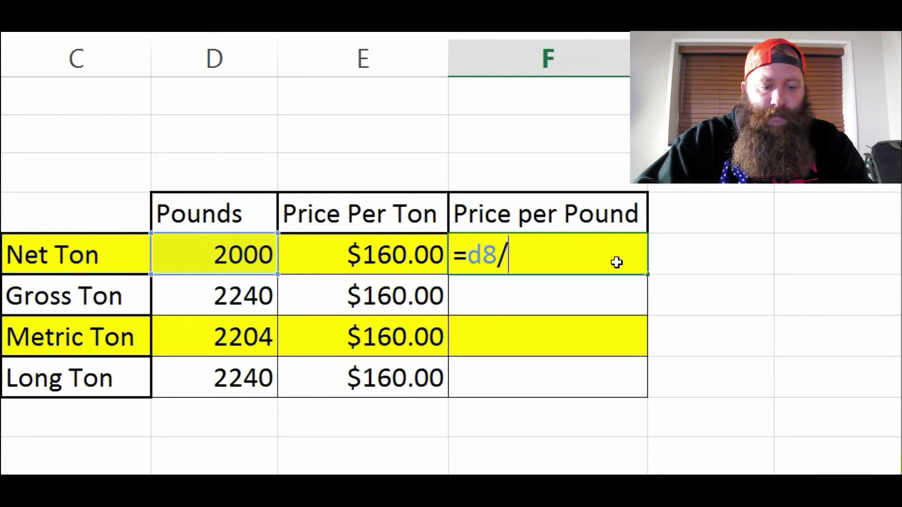
{"action": "type", "text": "e8"}
{"action": "key", "text": "Return"}
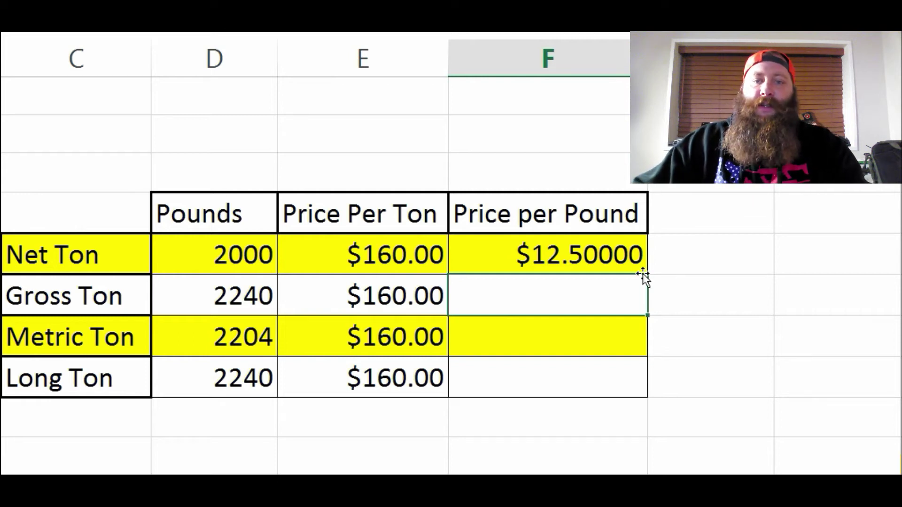
Step: Set the Net Ton row's Price per Pound formula to =e8/d8, dividing the price per ton by the pounds
{"action": "left_click", "coordinate": [581, 247]}
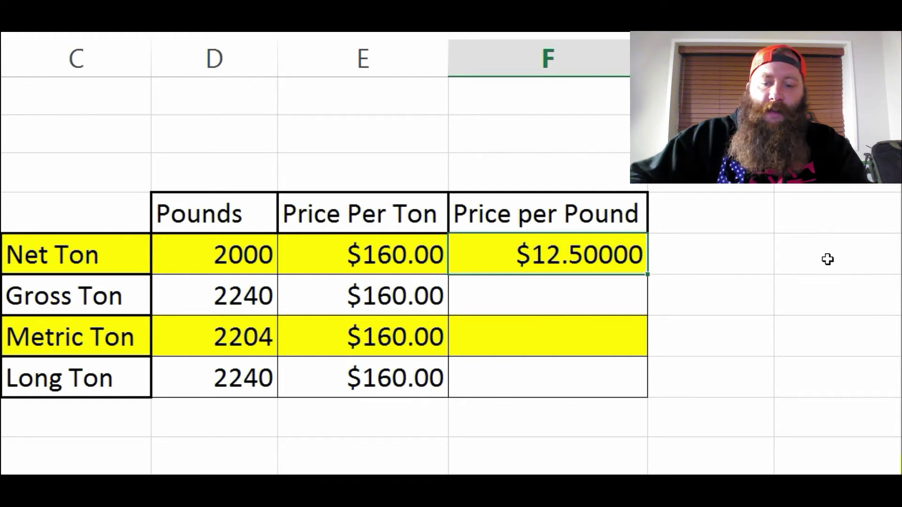
{"action": "type", "text": "="}
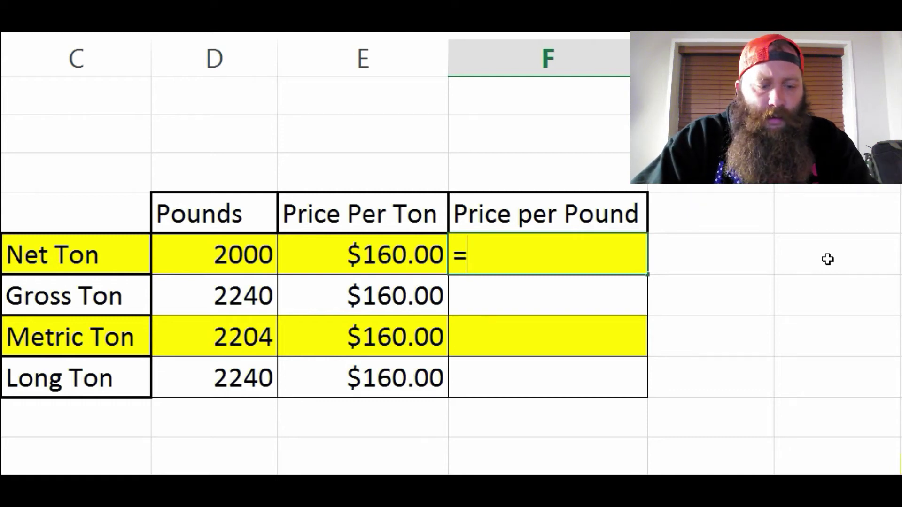
{"action": "type", "text": "e8"}
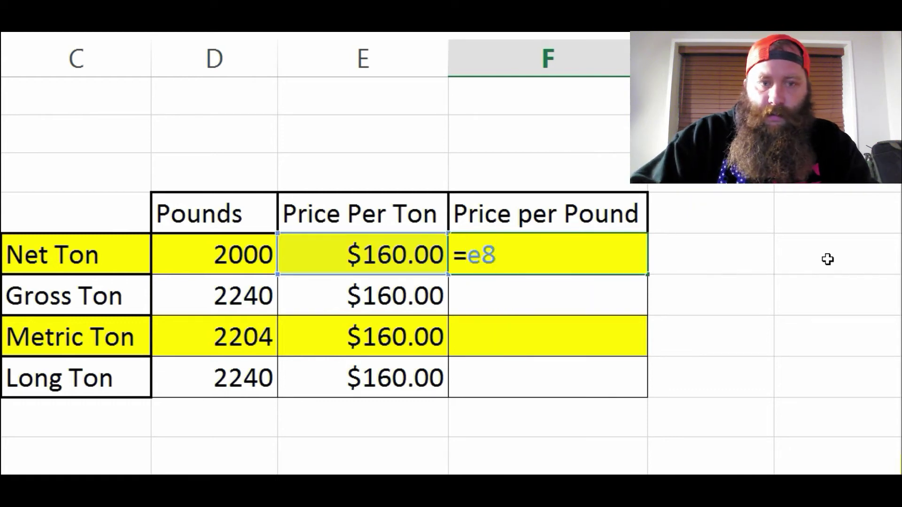
{"action": "type", "text": "/d8"}
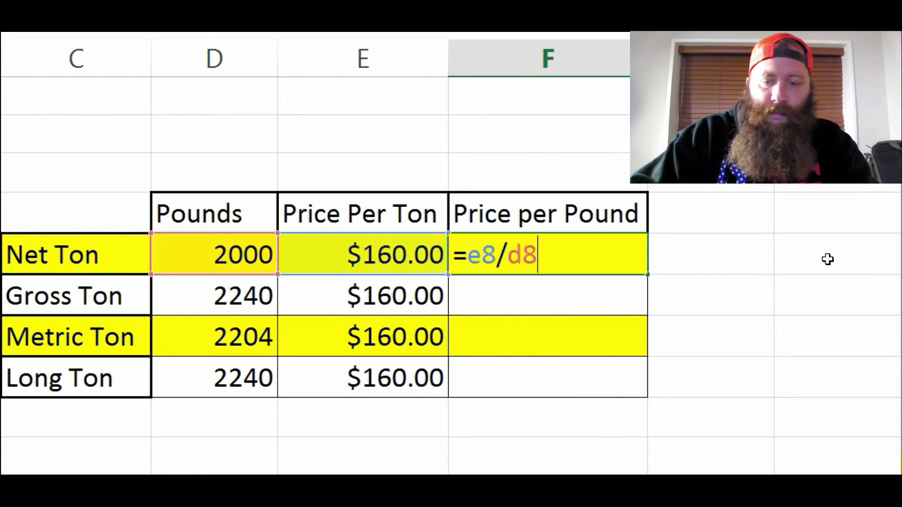
{"action": "key", "text": "Return"}
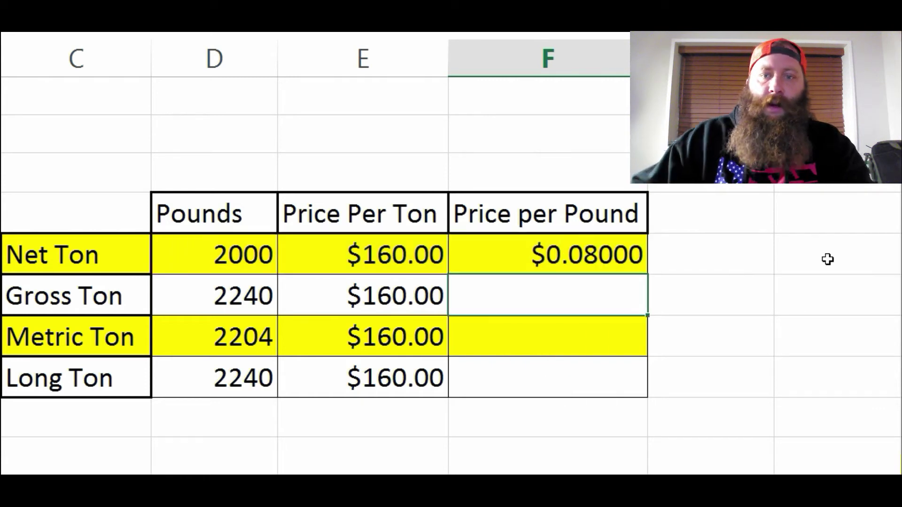
Step: Fill the Net Ton price-per-pound formula down through the Gross Ton, Metric Ton and Long Ton rows
{"action": "left_click", "coordinate": [578, 257]}
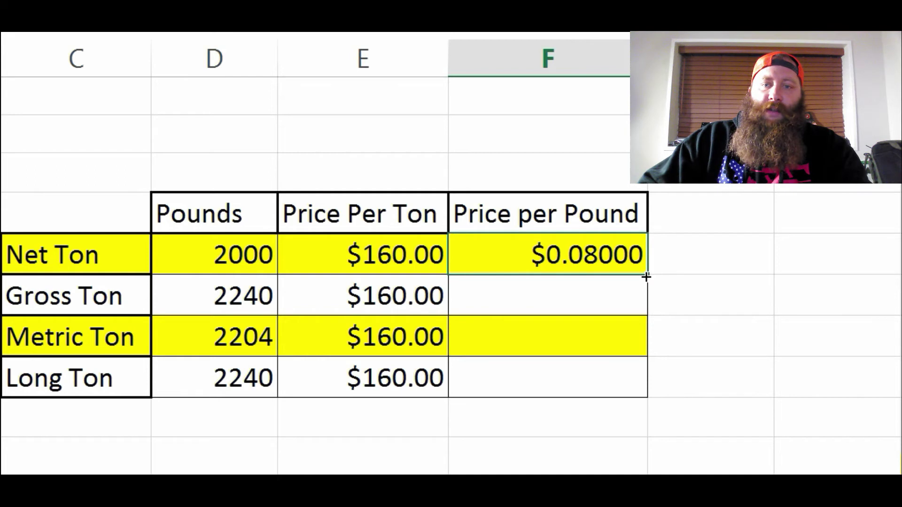
{"action": "left_click_drag", "start_coordinate": [646, 276], "coordinate": [637, 379]}
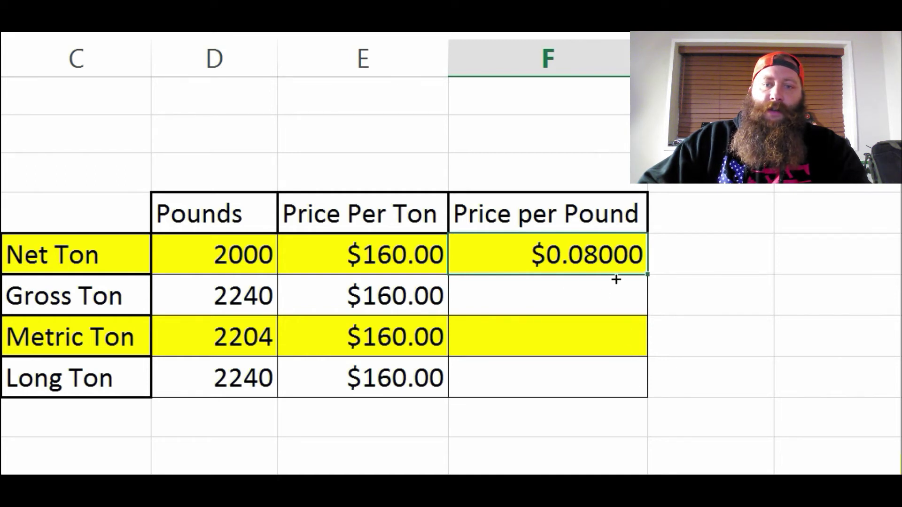
{"action": "left_click", "coordinate": [410, 300]}
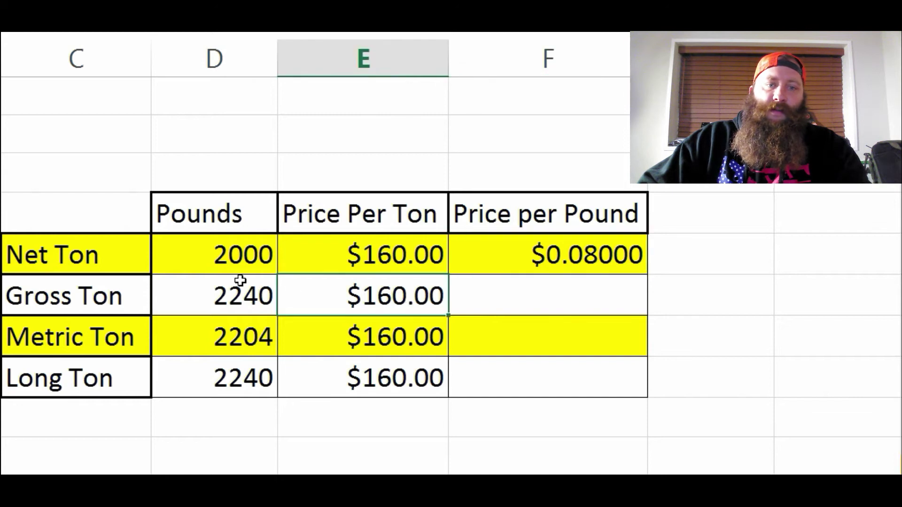
{"action": "left_click", "coordinate": [244, 295]}
{"action": "left_click", "coordinate": [378, 333]}
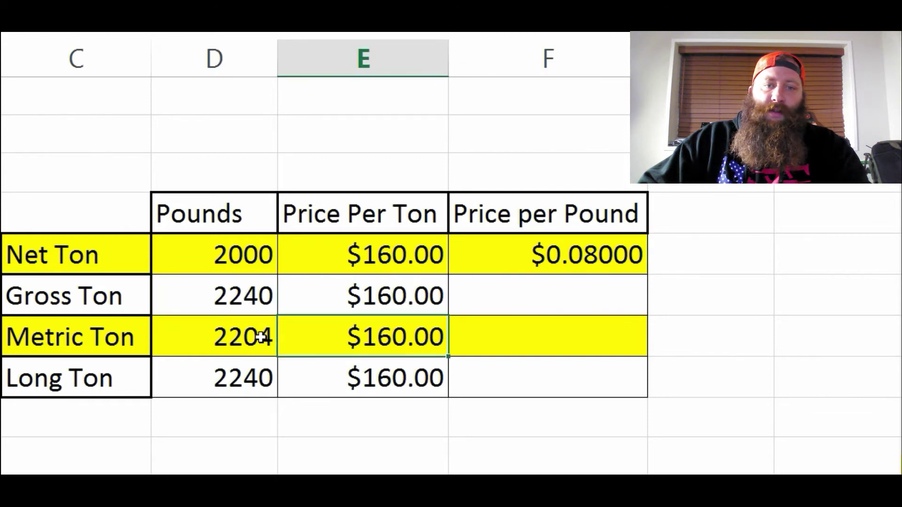
{"action": "left_click", "coordinate": [257, 338]}
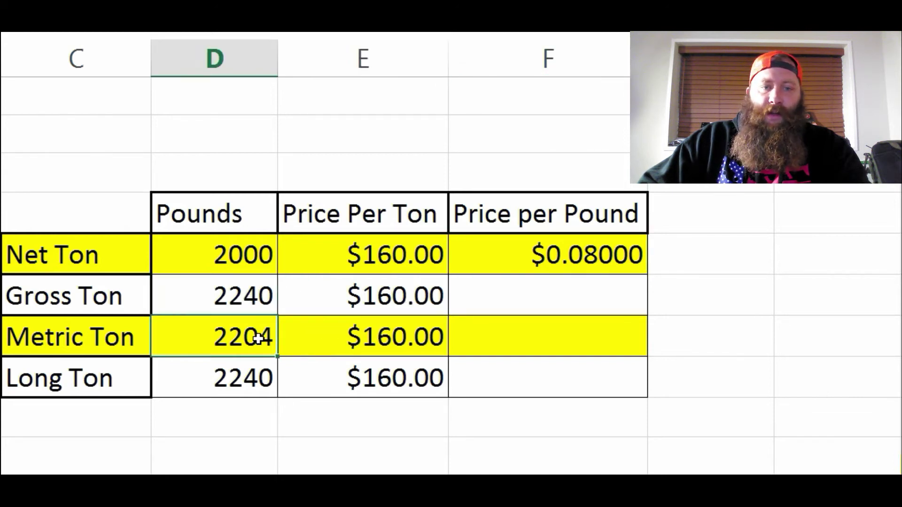
{"action": "left_click", "coordinate": [520, 293]}
{"action": "left_click", "coordinate": [596, 251]}
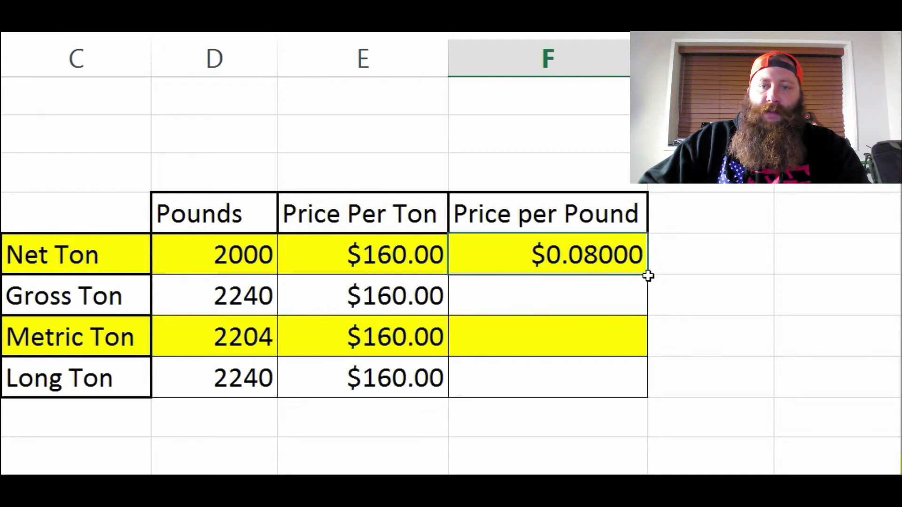
{"action": "left_click_drag", "start_coordinate": [647, 277], "coordinate": [638, 379]}
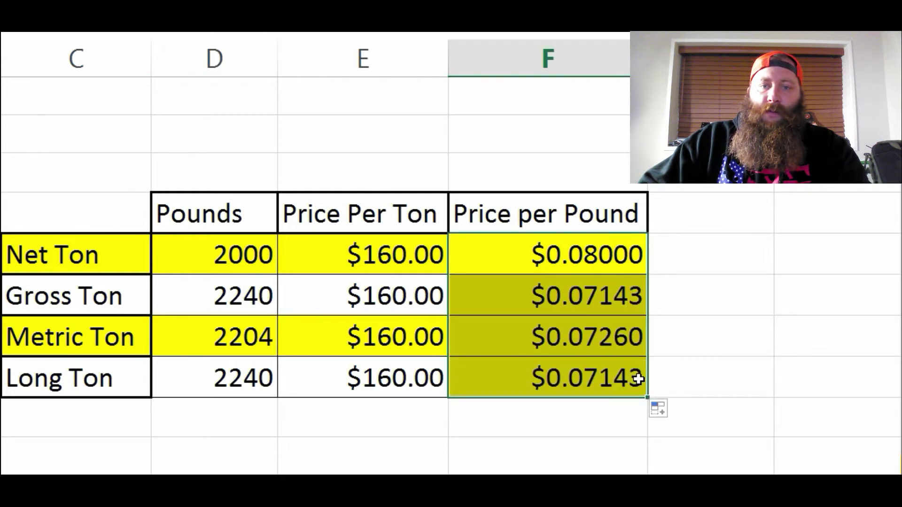
Step: Compare the price per ton and the price per pound between the Net Ton and Gross Ton rows
{"action": "left_click", "coordinate": [586, 289]}
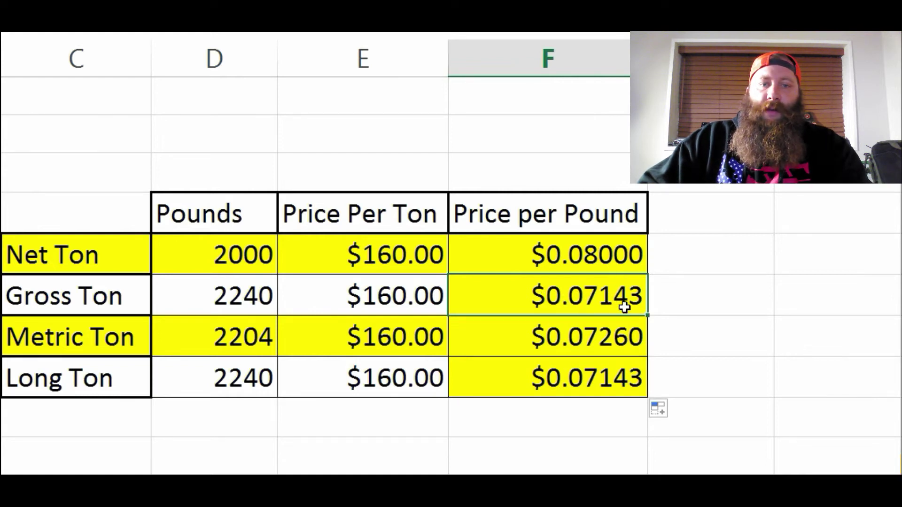
{"action": "left_click", "coordinate": [399, 257]}
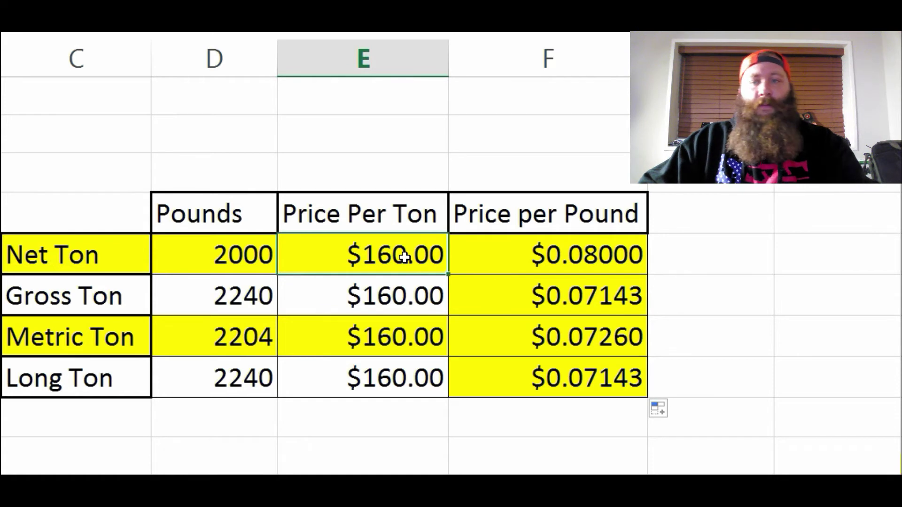
{"action": "left_click", "coordinate": [426, 297]}
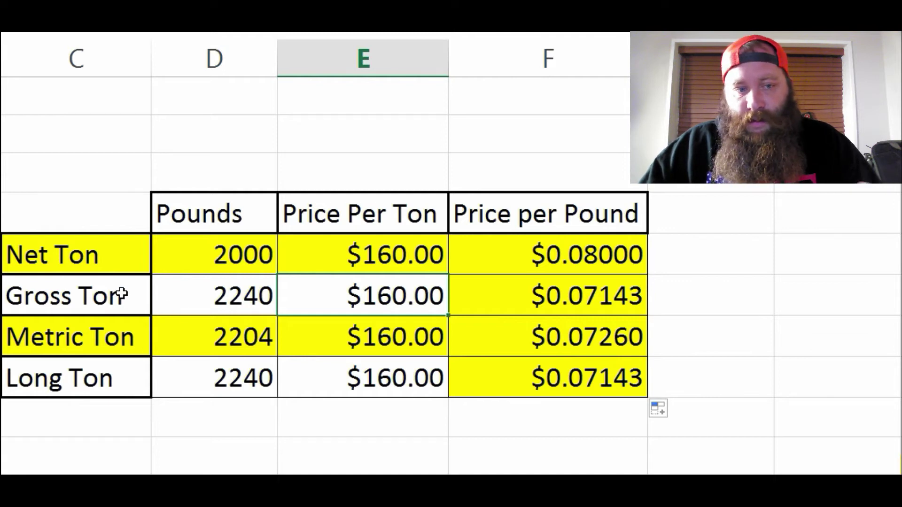
{"action": "left_click", "coordinate": [541, 308]}
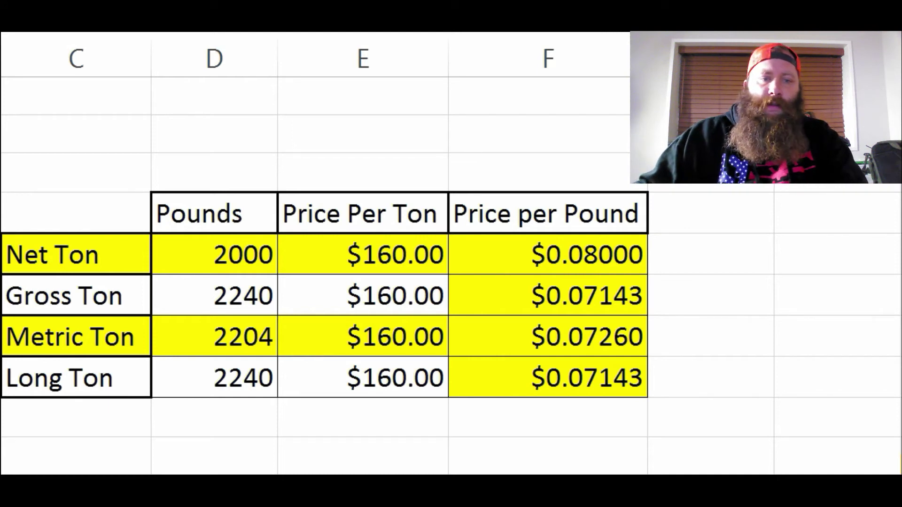
Step: Calculate the price-per-pound difference between Net Ton and Gross Ton with =f8-f9 in the cell below Long Ton
{"action": "left_click", "coordinate": [547, 295]}
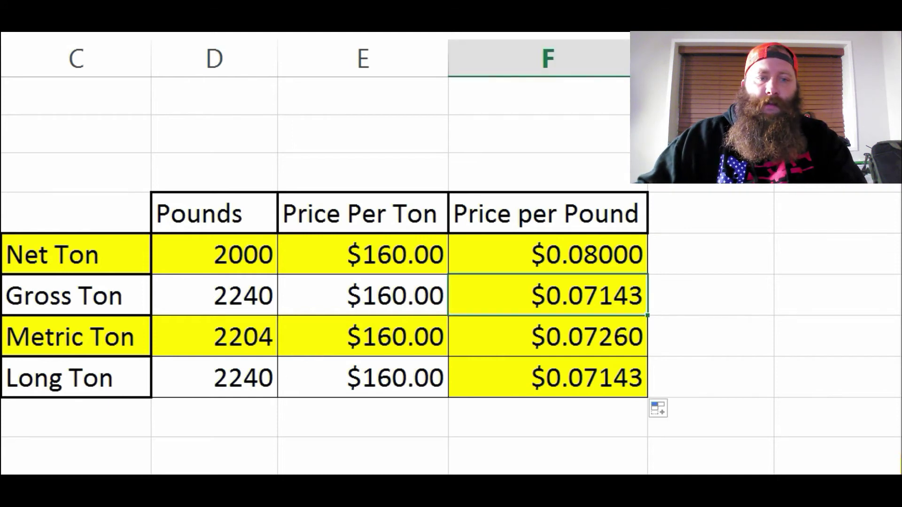
{"action": "left_click", "coordinate": [214, 417]}
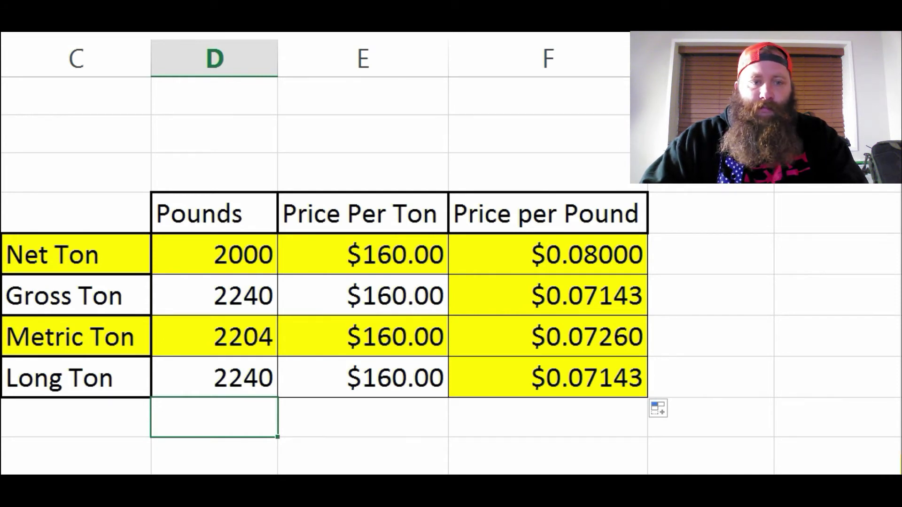
{"action": "left_click", "coordinate": [75, 417]}
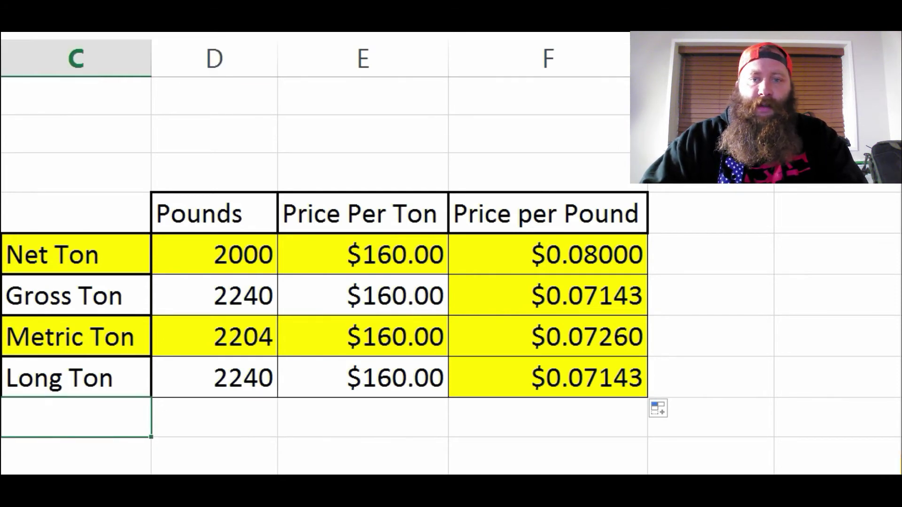
{"action": "type", "text": "f"}
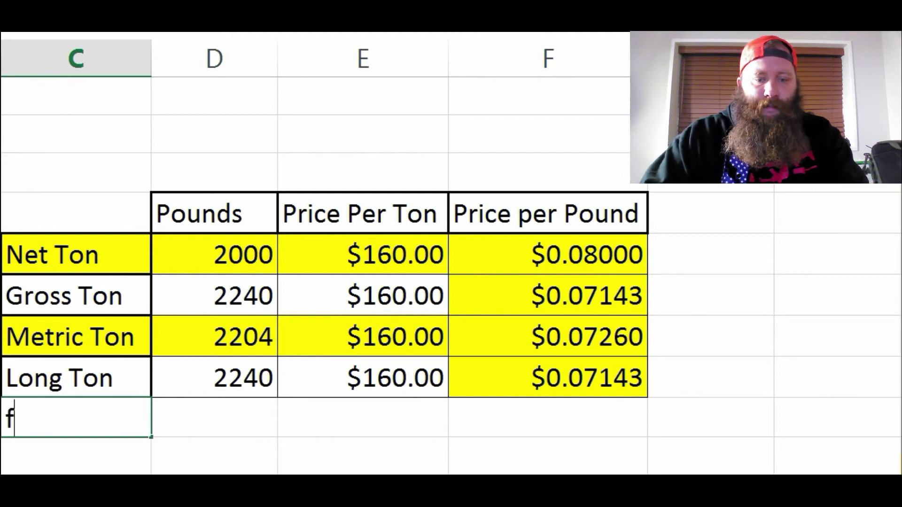
{"action": "type", "text": "8-"}
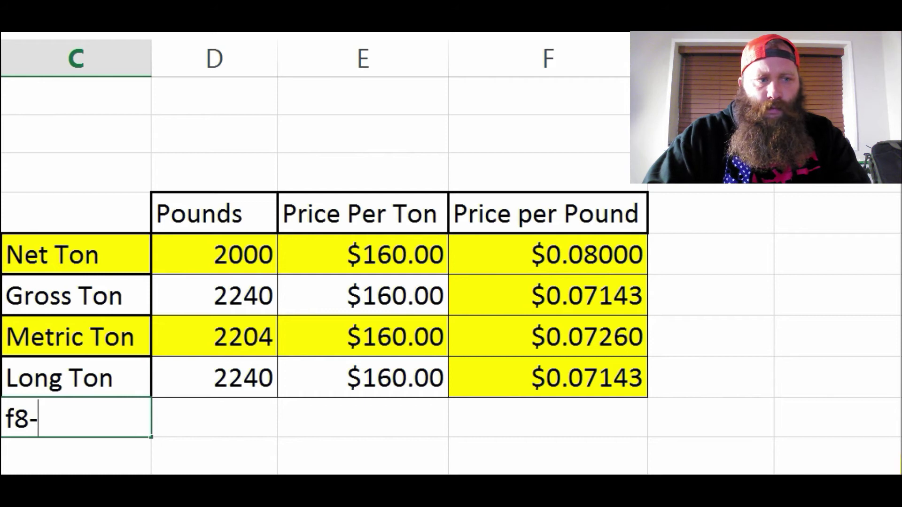
{"action": "type", "text": "f9"}
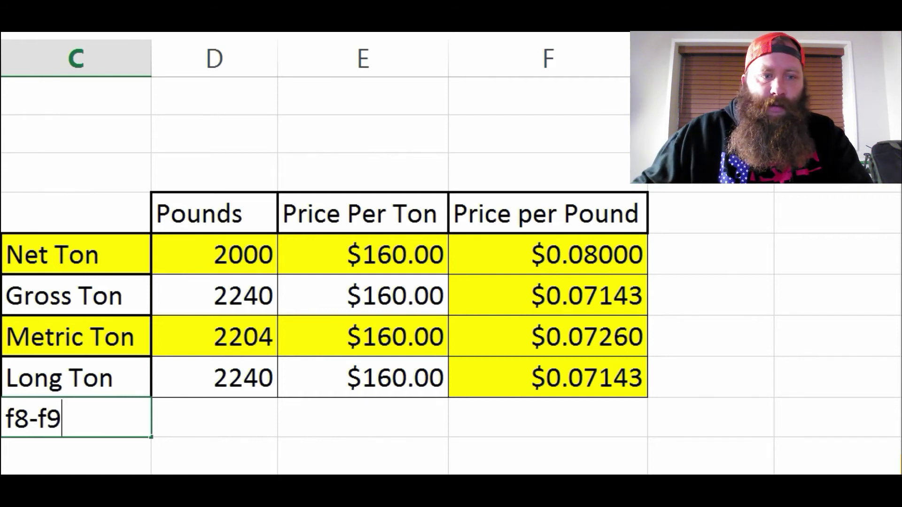
{"action": "key", "text": "Home"}
{"action": "type", "text": "="}
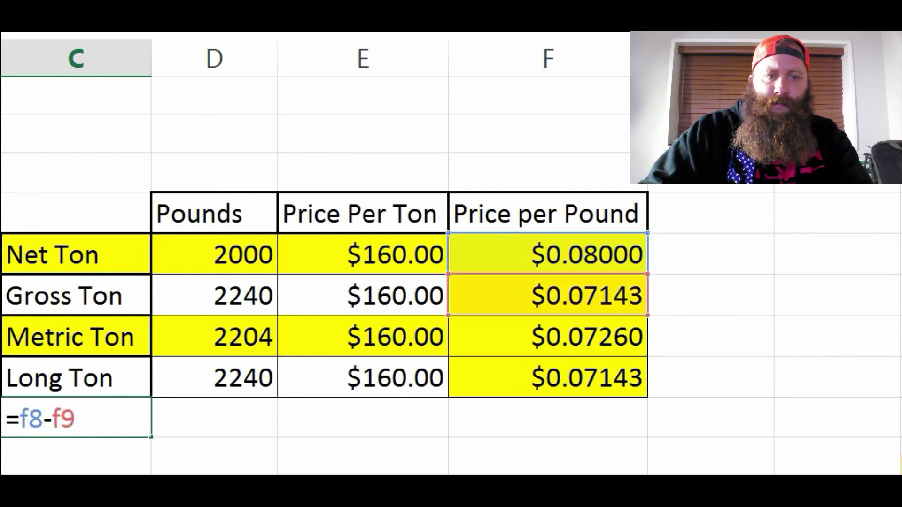
{"action": "key", "text": "Return"}
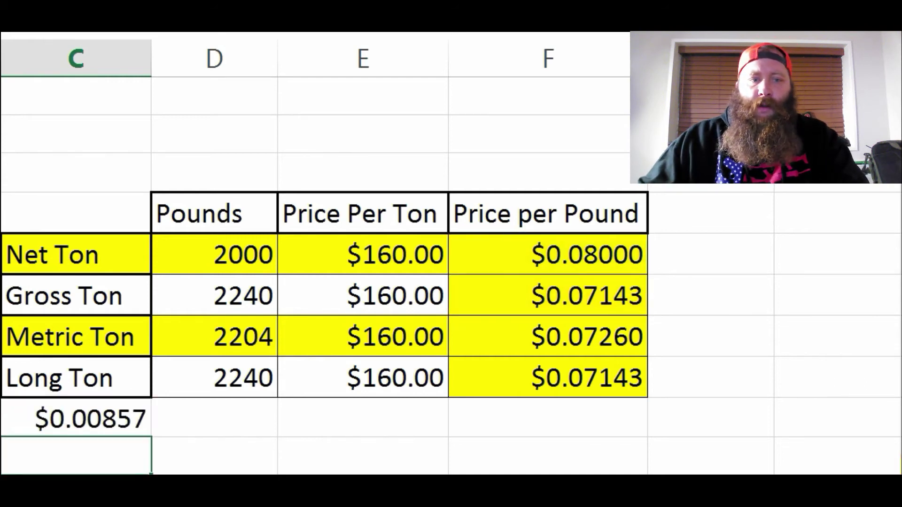
{"action": "left_click", "coordinate": [76, 418]}
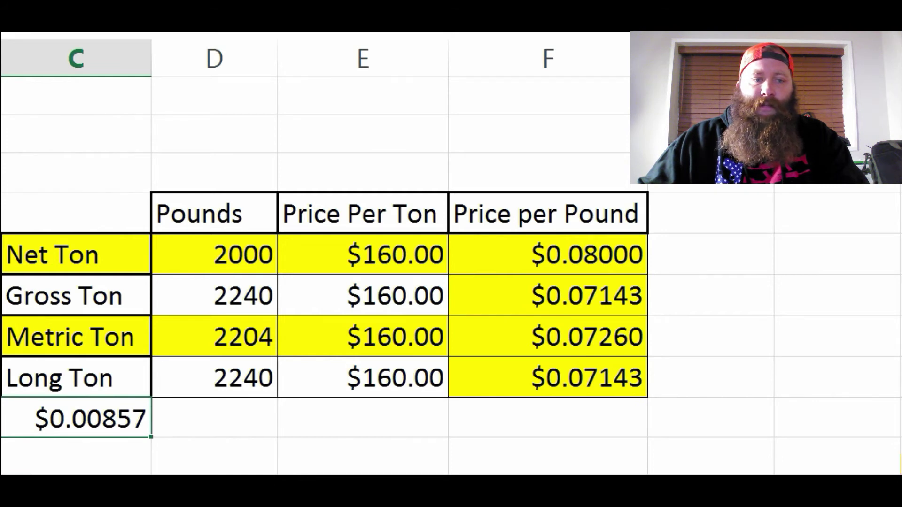
Step: Enter a weight of 10000 in the Pounds column beside the price-per-pound difference
{"action": "left_click", "coordinate": [214, 418]}
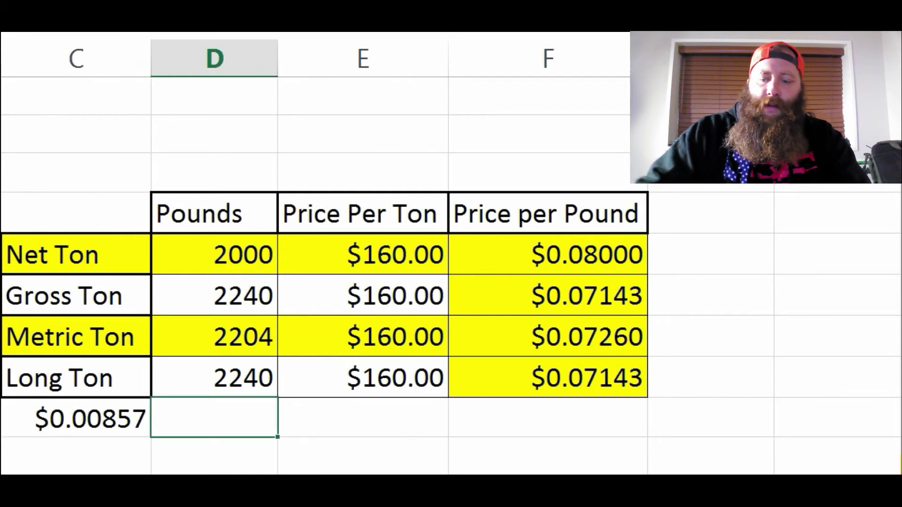
{"action": "type", "text": "10000"}
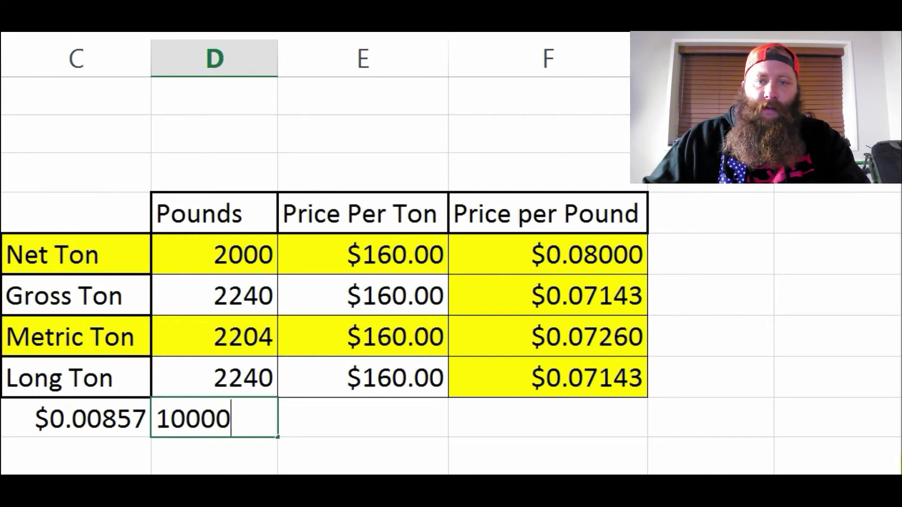
{"action": "key", "text": "Tab"}
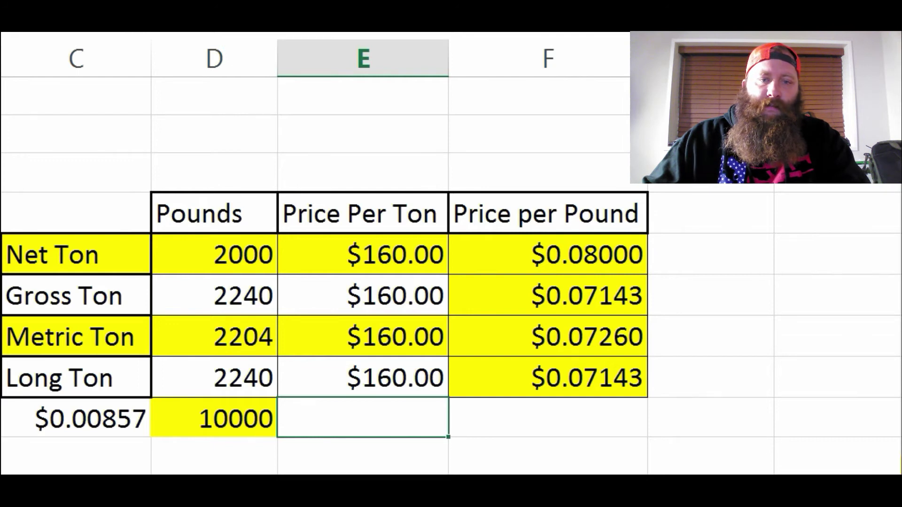
{"action": "left_click", "coordinate": [214, 295]}
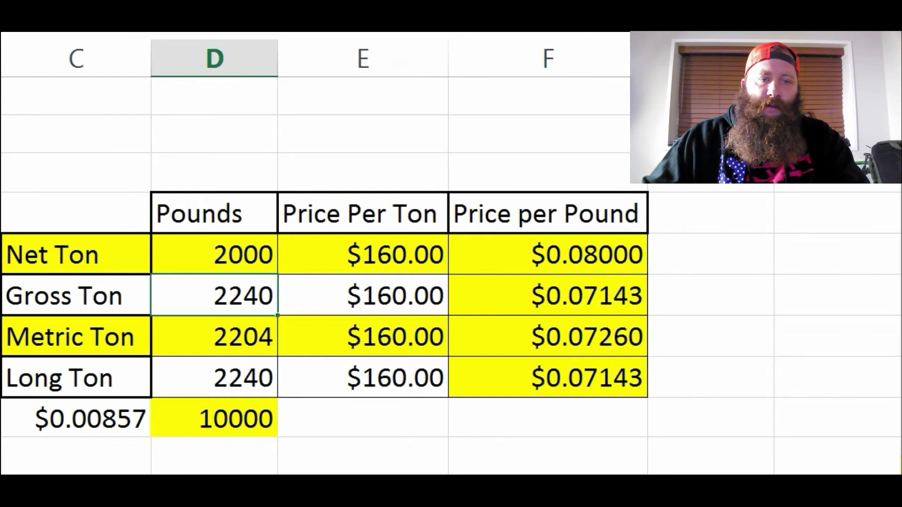
{"action": "left_click", "coordinate": [214, 418]}
Step: Multiply the 10000 pounds by the price-per-pound difference with the formula =d12*c12 in cell E12
{"action": "left_click", "coordinate": [362, 418]}
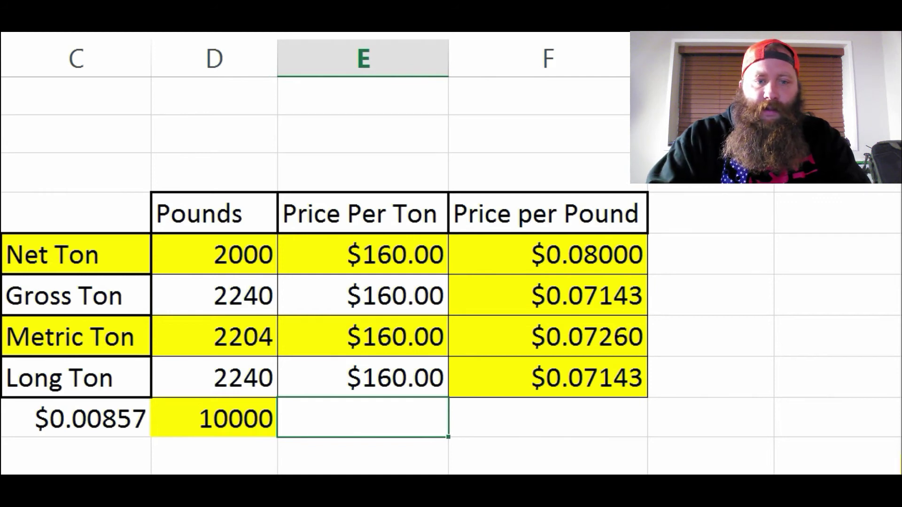
{"action": "type", "text": "=d"}
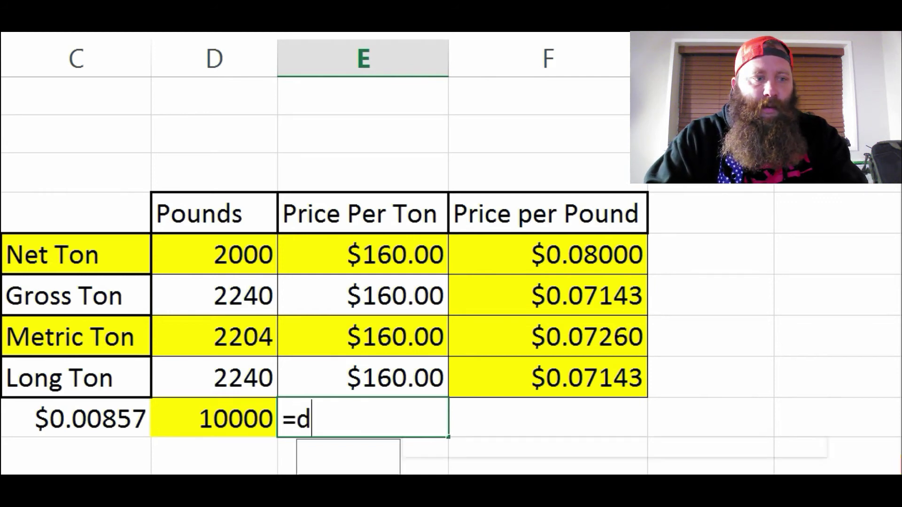
{"action": "type", "text": "12"}
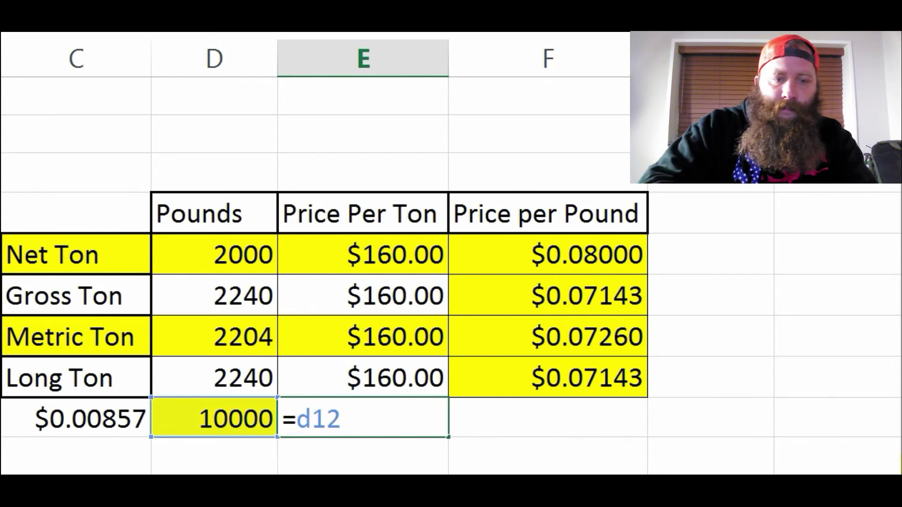
{"action": "type", "text": "*c"}
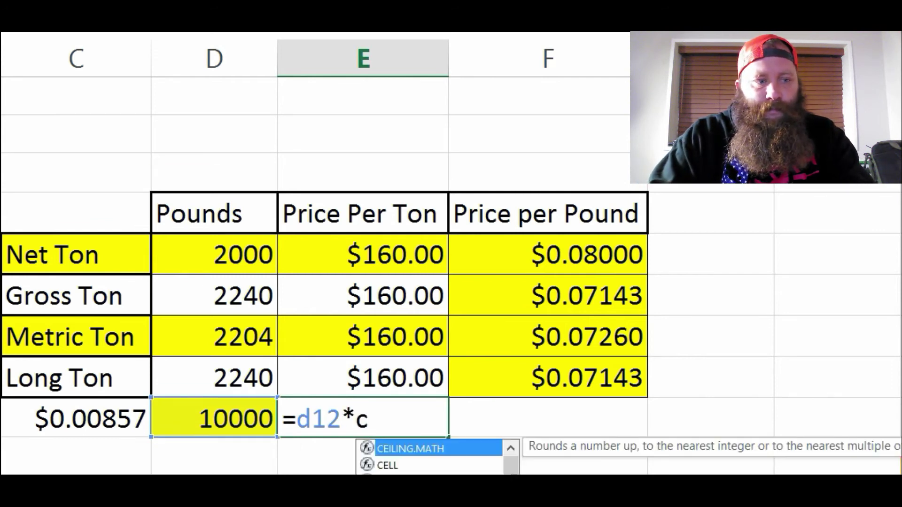
{"action": "type", "text": "12"}
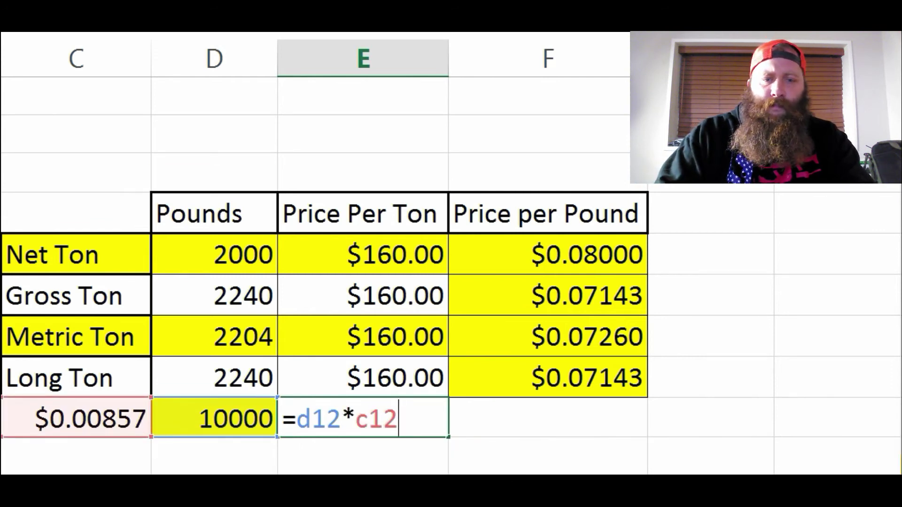
{"action": "key", "text": "Return"}
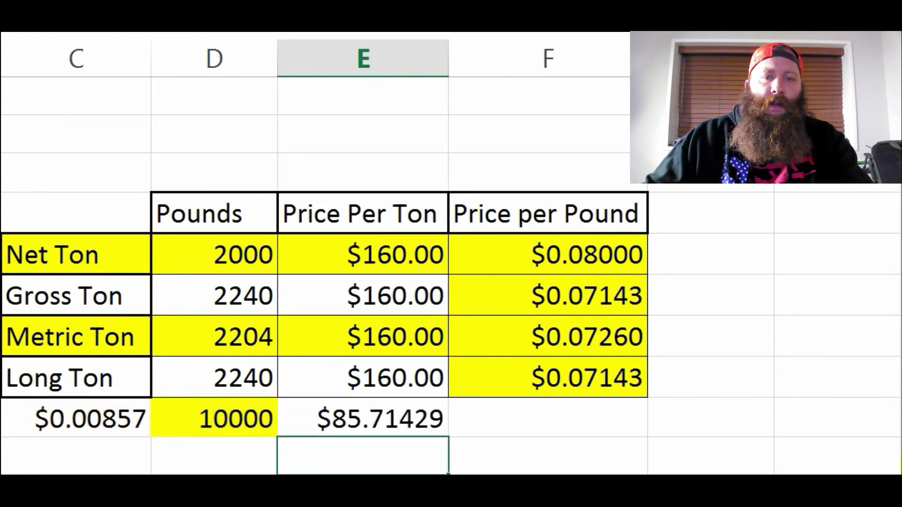
{"action": "left_click", "coordinate": [363, 418]}
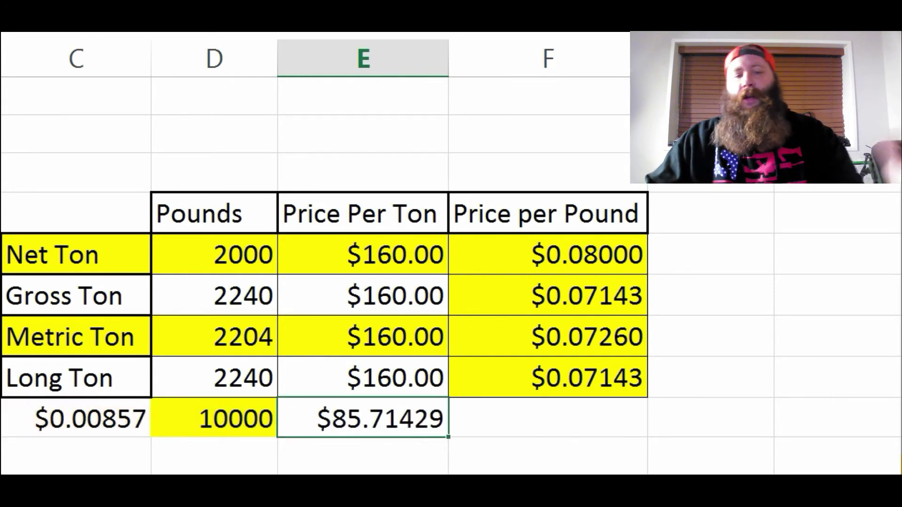
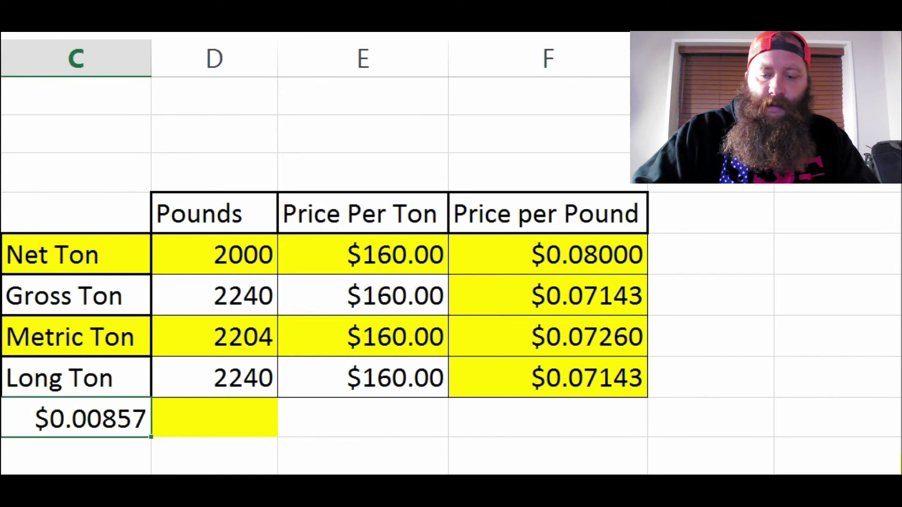
Step: Clear the price difference below Long Ton and remove the yellow fill from the empty cell below the Pounds values
{"action": "key", "text": "Delete"}
{"action": "right_click", "coordinate": [241, 424]}
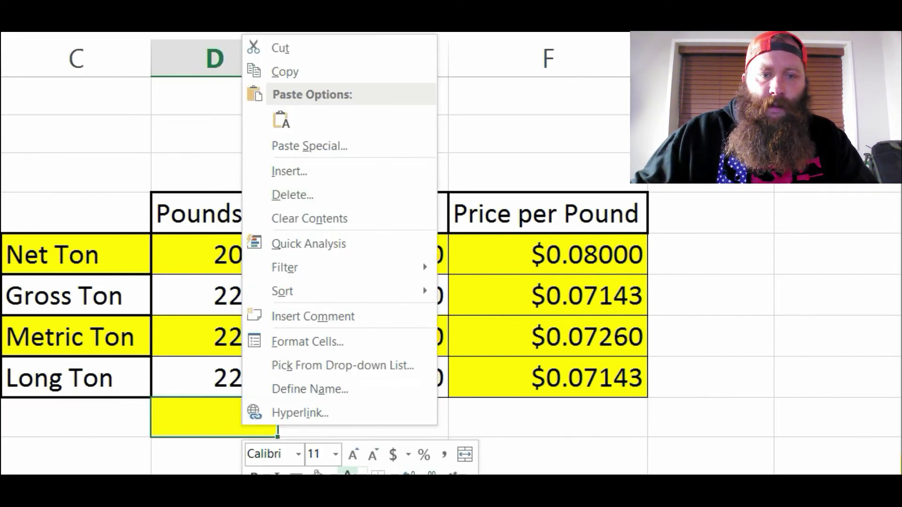
{"action": "left_click", "coordinate": [331, 471]}
{"action": "left_click", "coordinate": [331, 472]}
{"action": "left_click", "coordinate": [352, 427]}
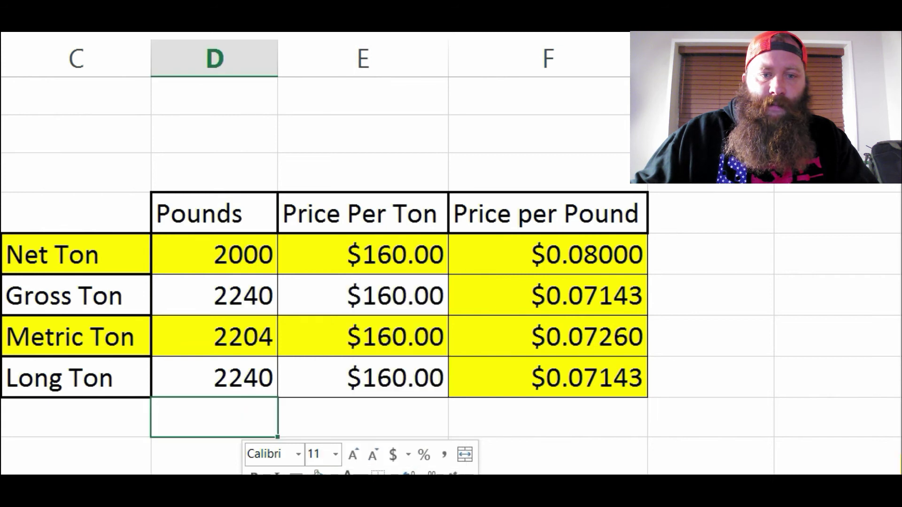
{"action": "left_click", "coordinate": [710, 455]}
{"action": "left_click", "coordinate": [547, 417]}
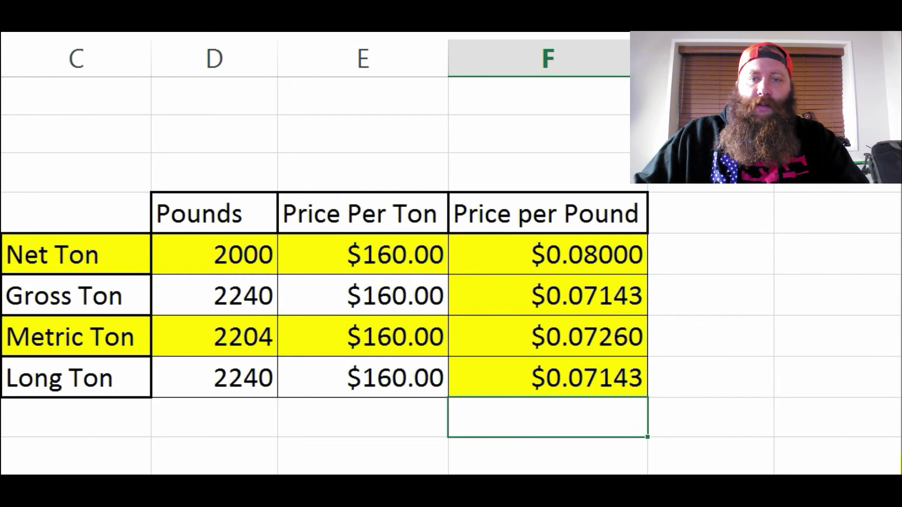
Step: Set the Gross Ton price per pound to .08
{"action": "left_click", "coordinate": [547, 295]}
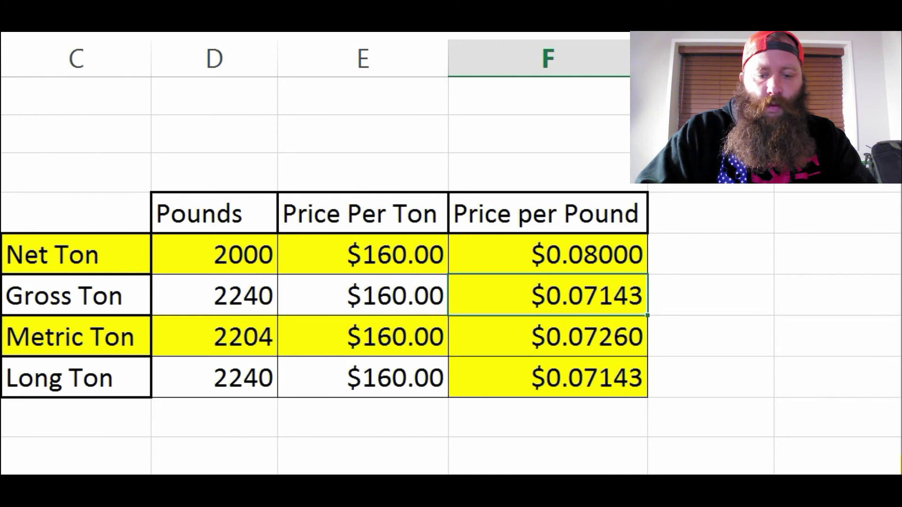
{"action": "key", "text": "F2"}
{"action": "key", "text": "Escape"}
{"action": "type", "text": ".08"}
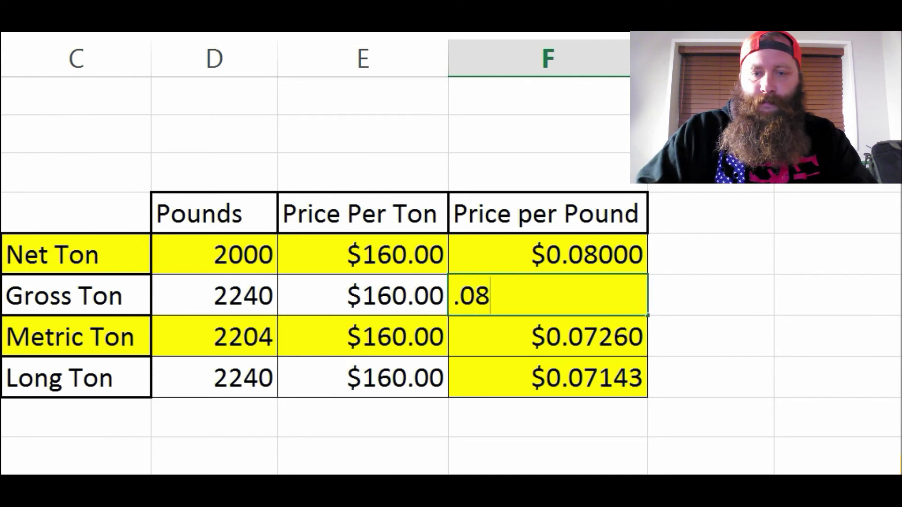
{"action": "key", "text": "Return"}
Step: Calculate the Gross Ton price per ton from the .08 price per pound with the formula =.08*d9
{"action": "left_click", "coordinate": [362, 295]}
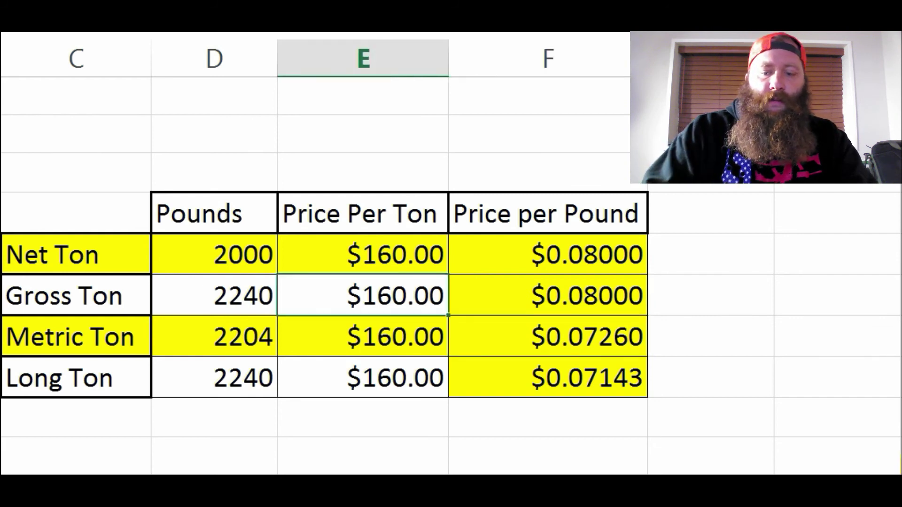
{"action": "key", "text": "F2"}
{"action": "key", "text": "BackSpace"}
{"action": "key", "text": "BackSpace"}
{"action": "key", "text": "BackSpace"}
{"action": "type", "text": "="}
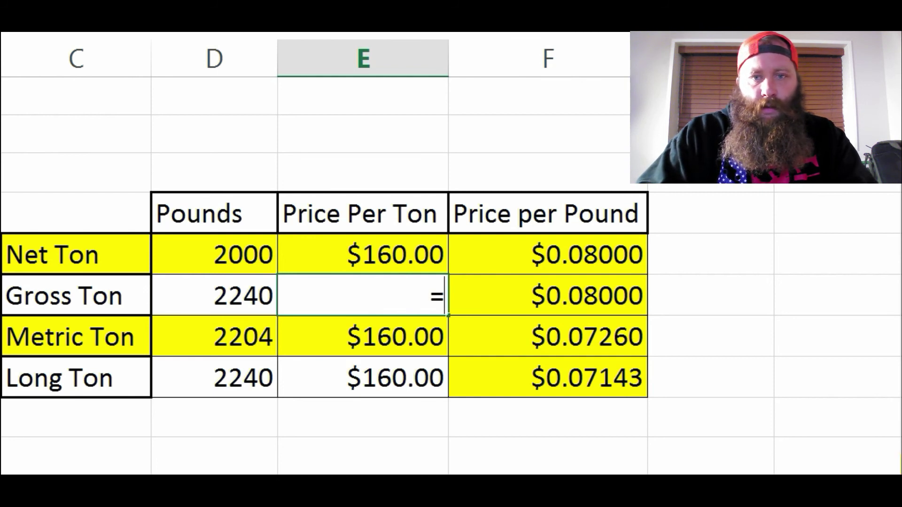
{"action": "type", "text": ".08"}
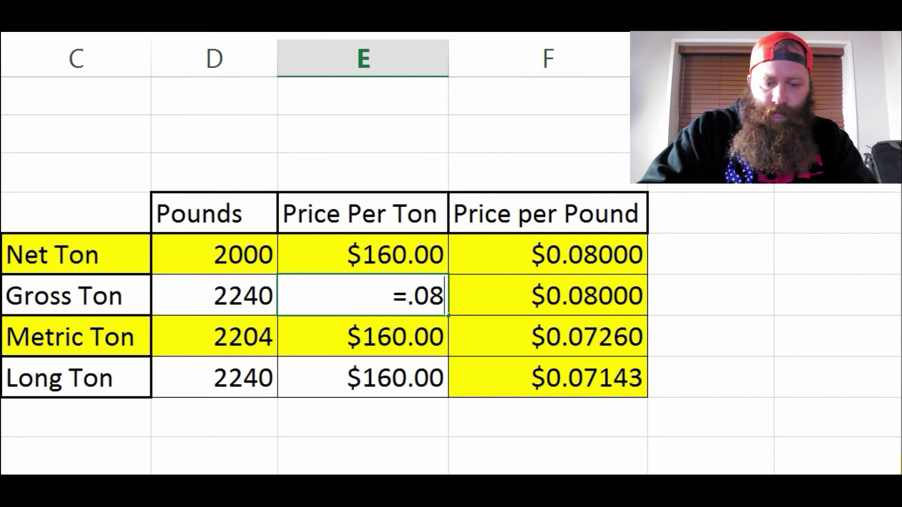
{"action": "type", "text": "*"}
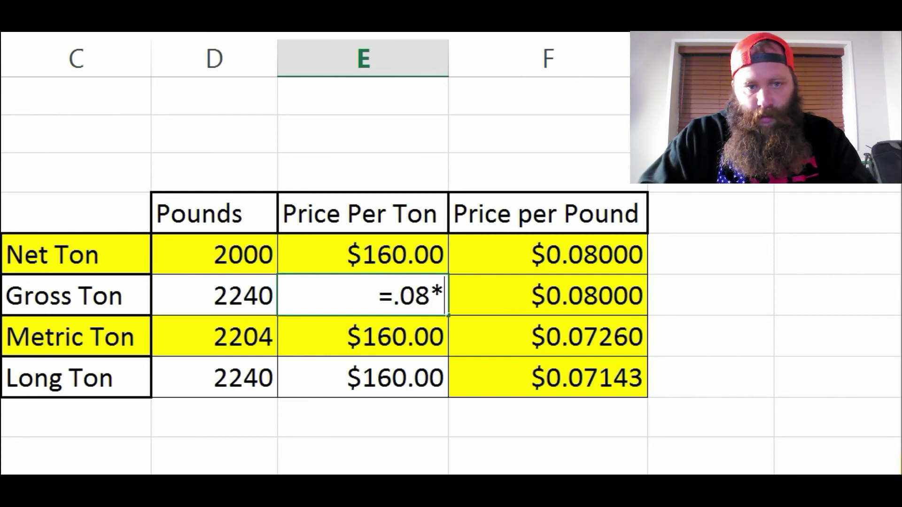
{"action": "type", "text": "d9"}
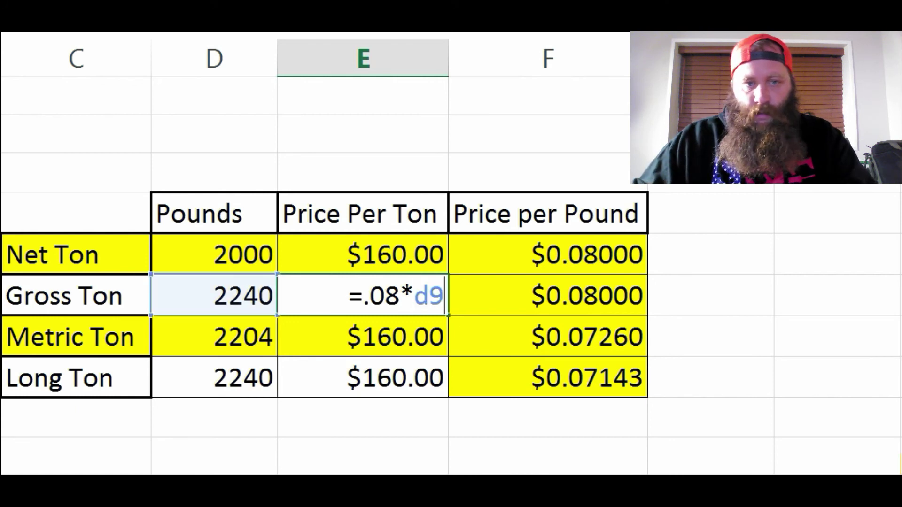
{"action": "key", "text": "Return"}
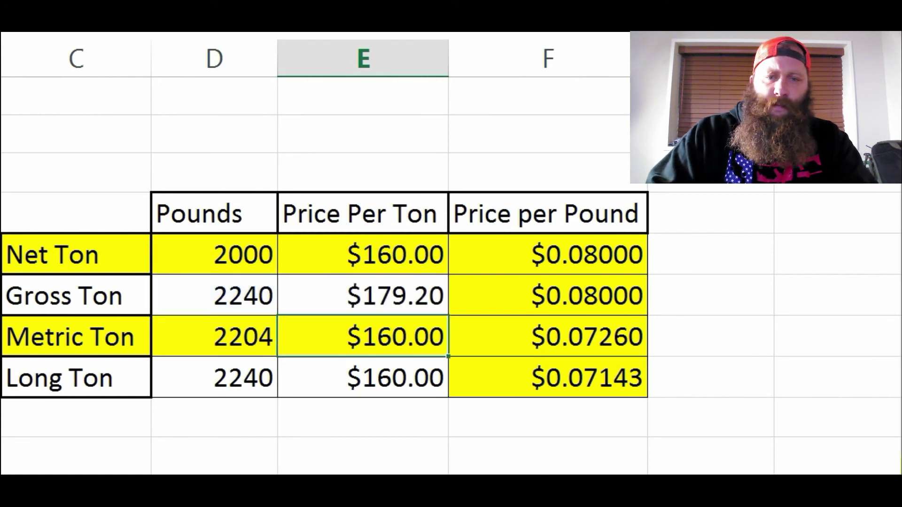
Step: Compare the price per pound of Net Ton with that of Gross Ton
{"action": "left_click", "coordinate": [363, 295]}
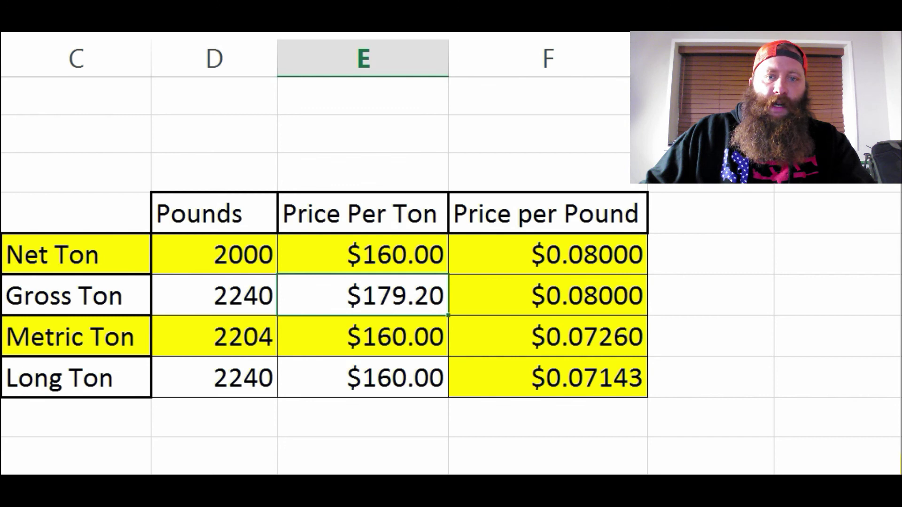
{"action": "left_click", "coordinate": [548, 254]}
{"action": "left_click", "coordinate": [548, 295]}
{"action": "left_click", "coordinate": [548, 254]}
{"action": "left_click", "coordinate": [548, 295]}
{"action": "left_click", "coordinate": [547, 254]}
{"action": "left_click", "coordinate": [548, 295]}
{"action": "left_click", "coordinate": [548, 254]}
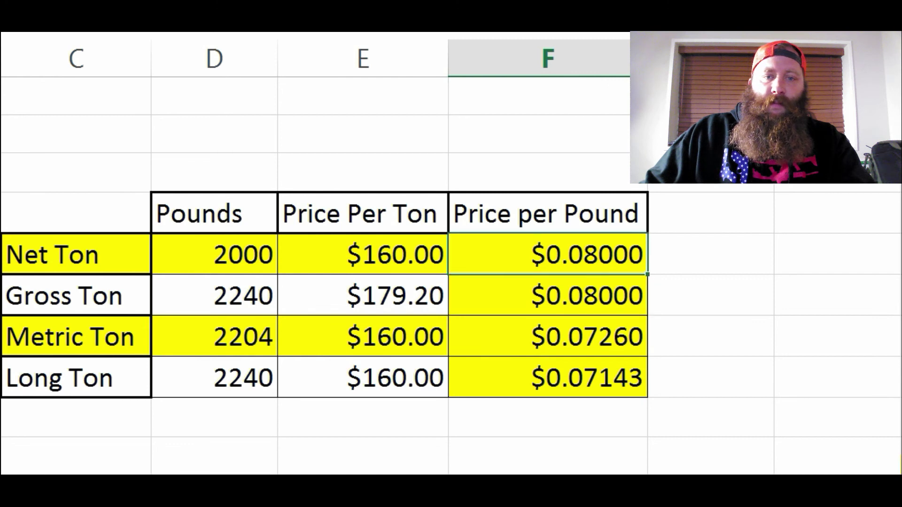
Step: Compare the Net Ton and Gross Ton prices per ton, and review the pounds and price per pound in the Gross Ton row
{"action": "left_click", "coordinate": [362, 295]}
{"action": "left_click", "coordinate": [363, 254]}
{"action": "key", "text": "Down"}
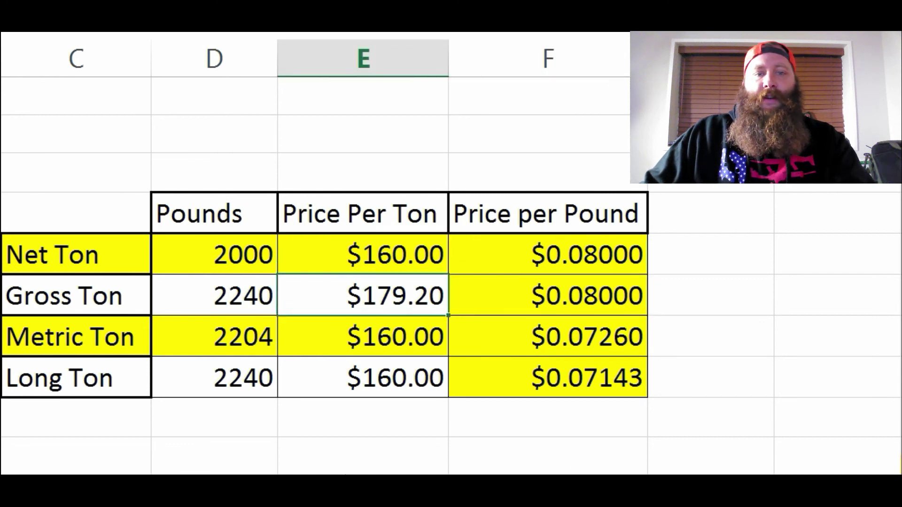
{"action": "key", "text": "Up"}
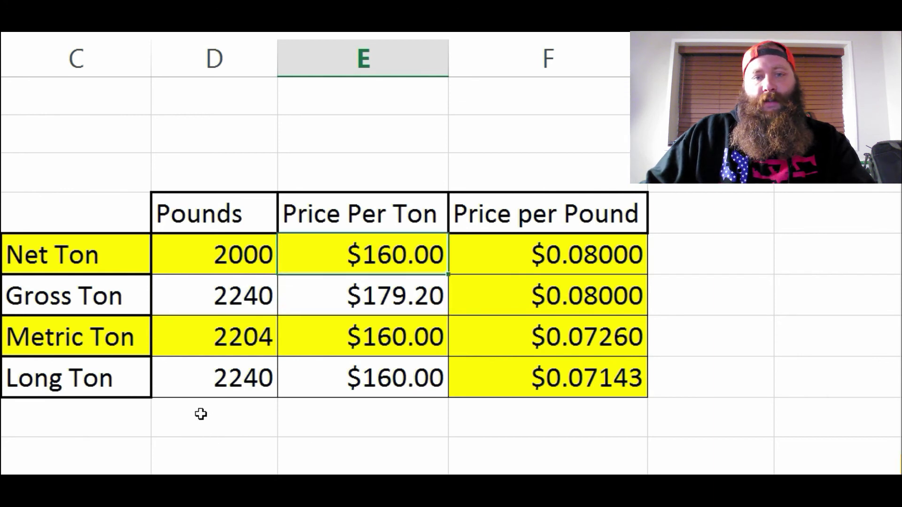
{"action": "key", "text": "Down"}
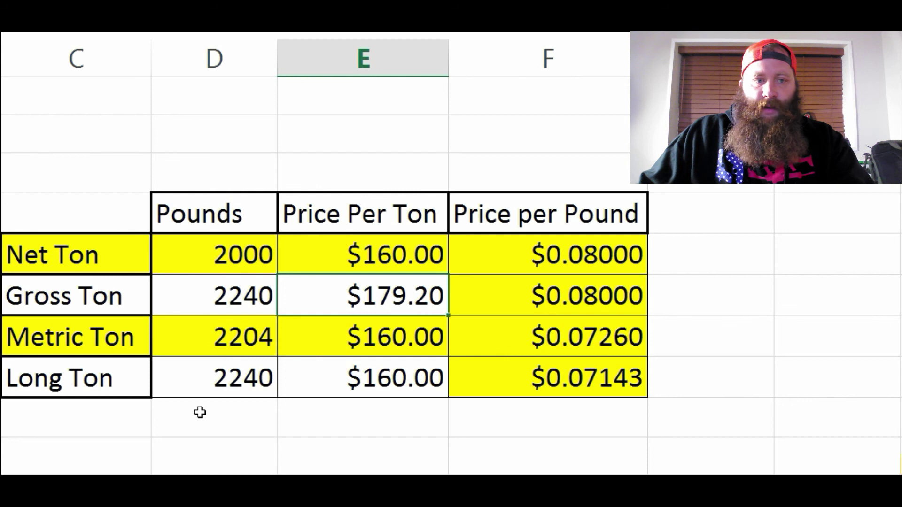
{"action": "key", "text": "Left"}
{"action": "key", "text": "Left"}
{"action": "key", "text": "Right"}
{"action": "key", "text": "Right"}
{"action": "key", "text": "Right"}
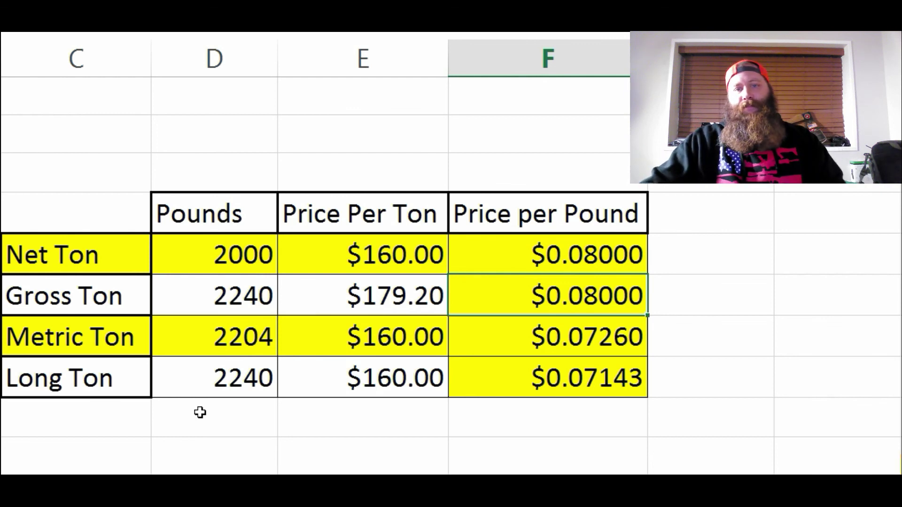
{"action": "key", "text": "Right"}
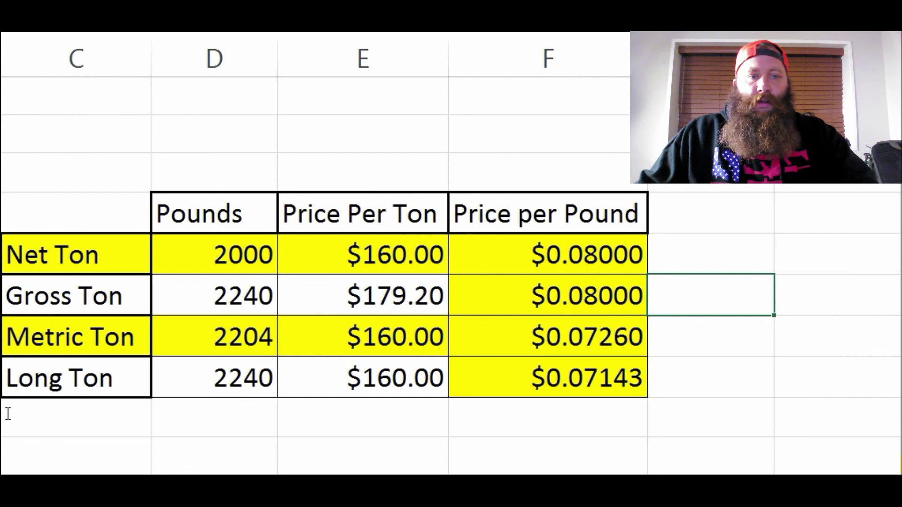